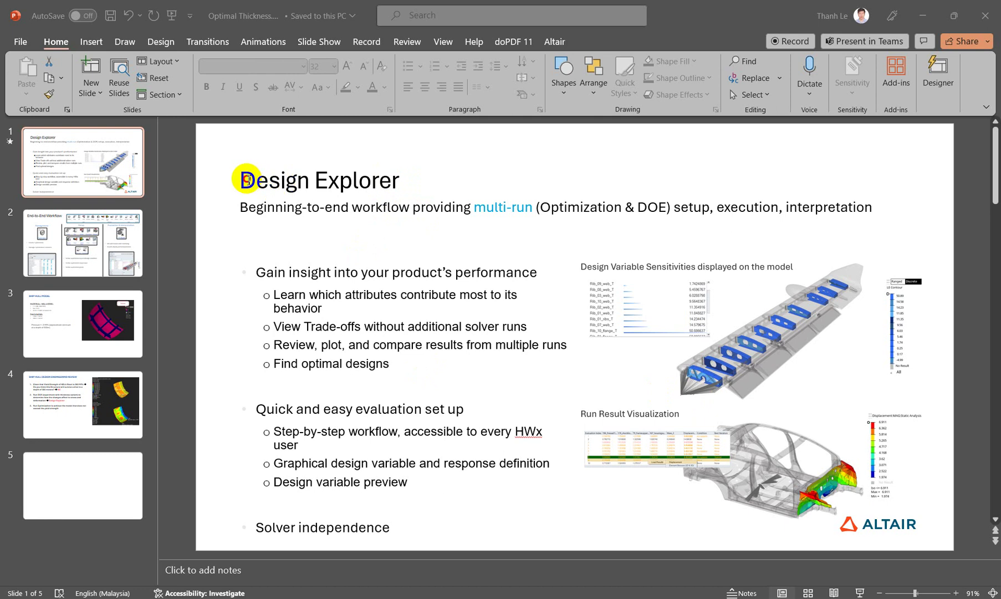
Switch to the HyperMesh hull model and show the Design Space and Design Explorer ribbon tools
{"action": "left_click_drag", "start_coordinate": [244, 180], "coordinate": [404, 174]}
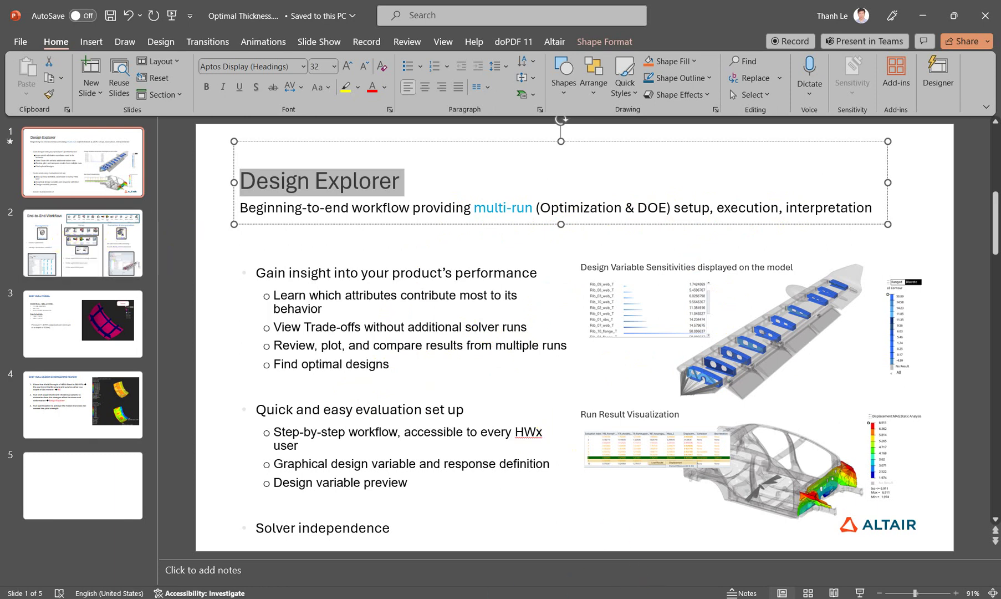
{"action": "key", "text": "alt+Tab"}
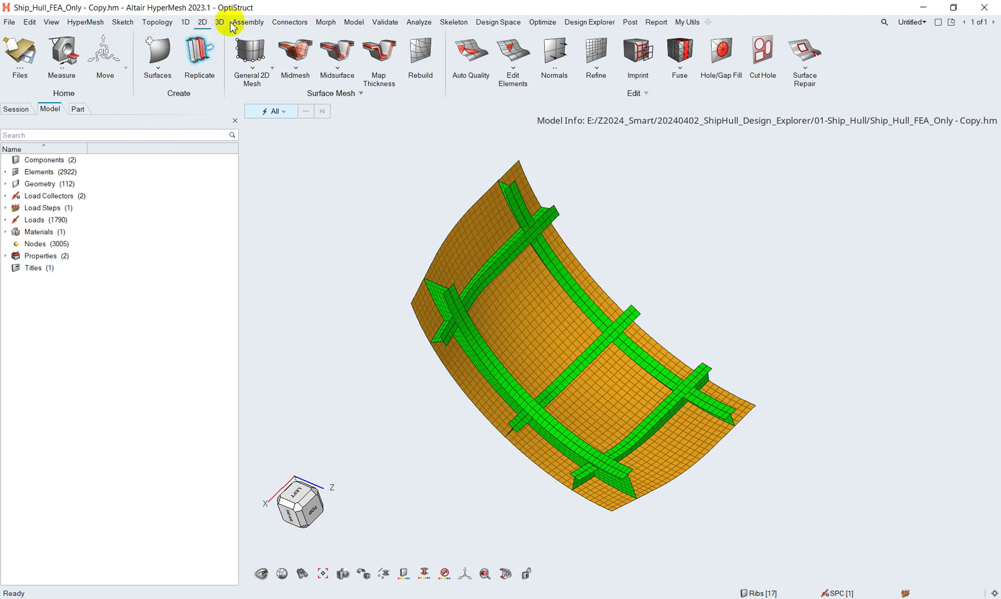
{"action": "left_click", "coordinate": [506, 22]}
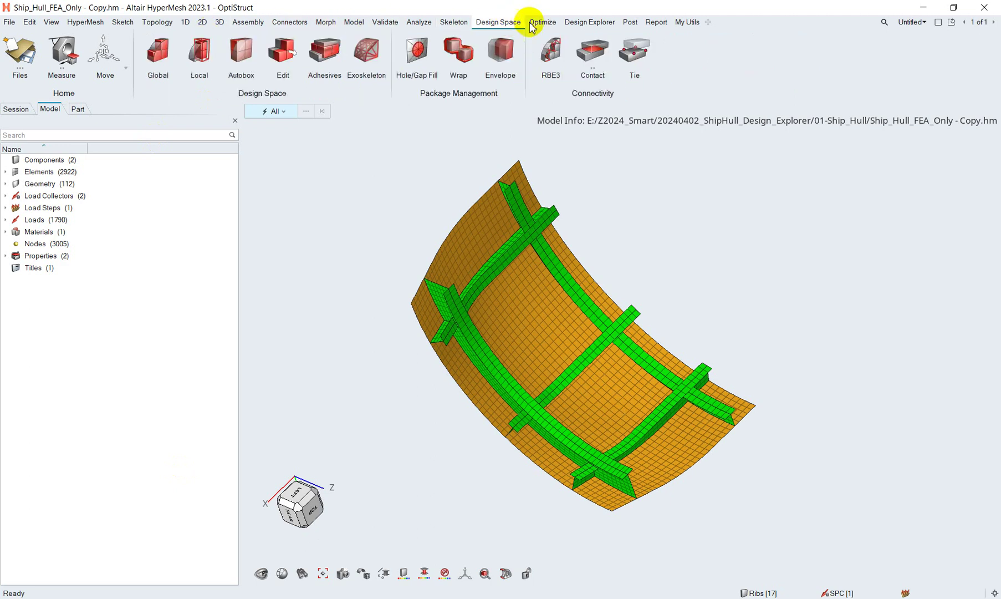
{"action": "left_click", "coordinate": [589, 22]}
{"action": "left_click", "coordinate": [50, 22]}
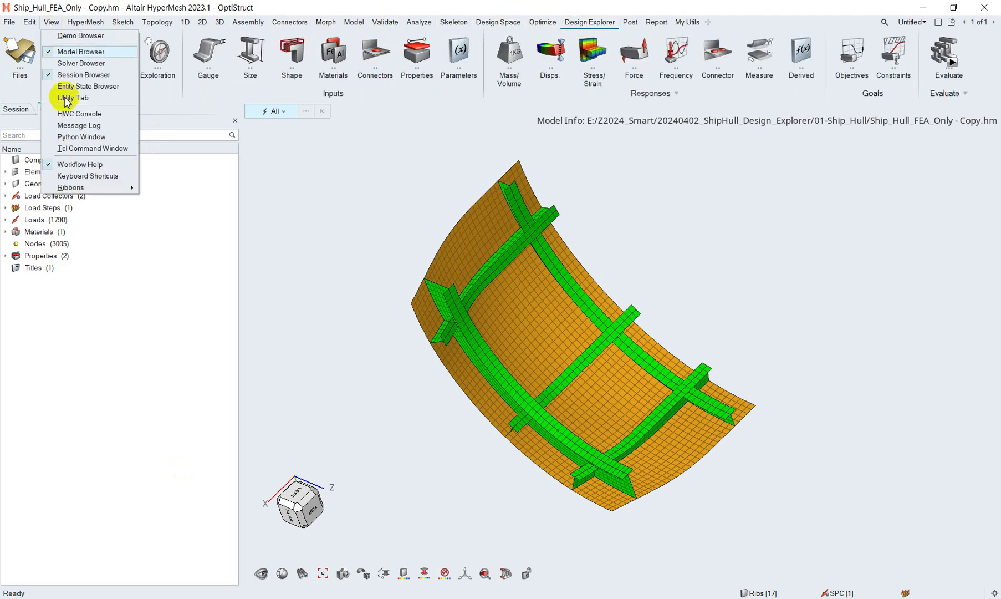
{"action": "mouse_move", "coordinate": [94, 187]}
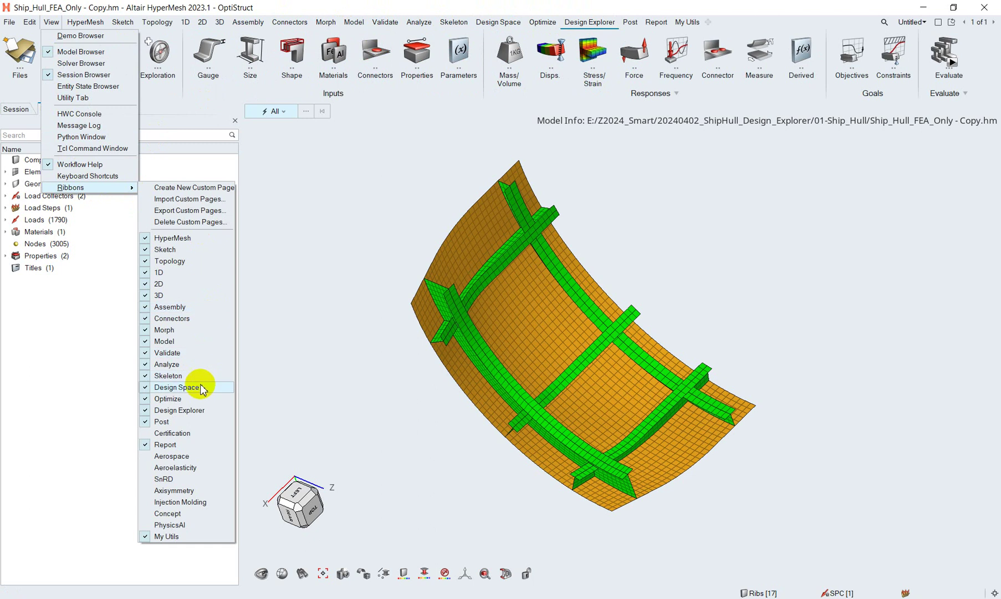
{"action": "left_click", "coordinate": [294, 333]}
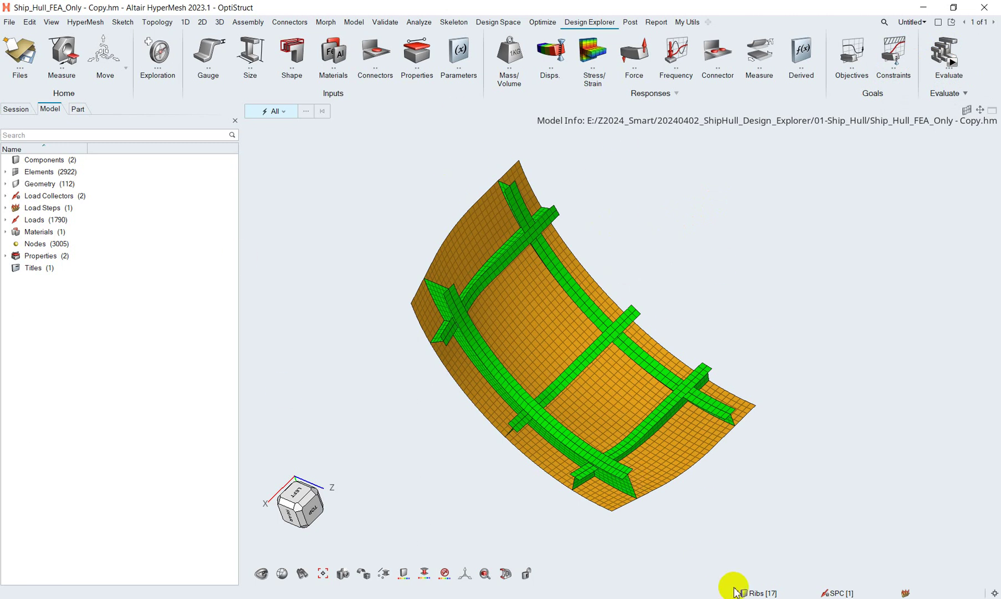
Bring PowerPoint back and review slide 3's HSLA steel, 19mm/13mm thickness and -3 MPA pressure text
{"action": "mouse_move", "coordinate": [767, 597]}
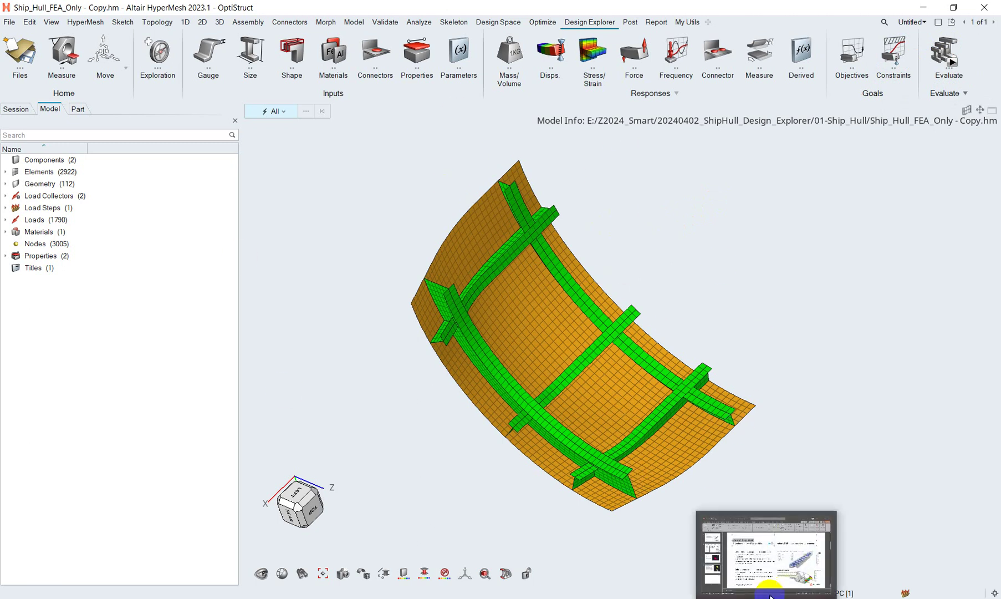
{"action": "left_click", "coordinate": [765, 555]}
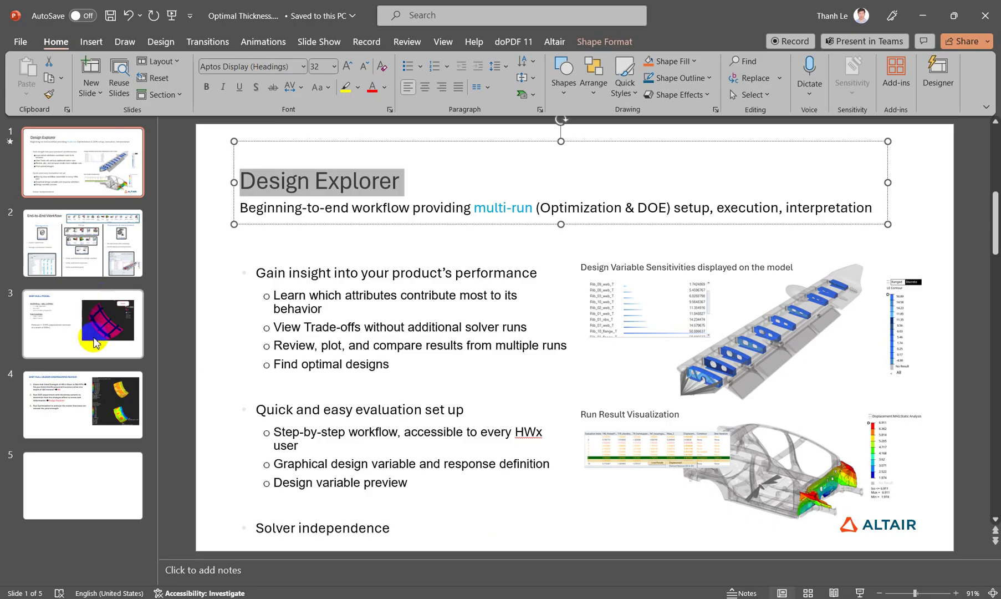
{"action": "left_click", "coordinate": [84, 323]}
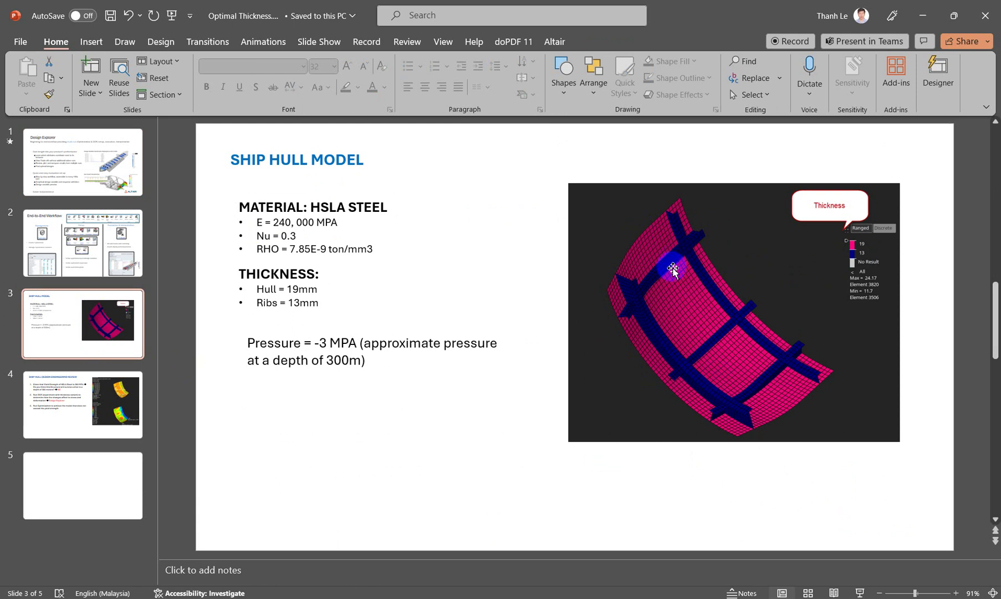
{"action": "left_click", "coordinate": [361, 233]}
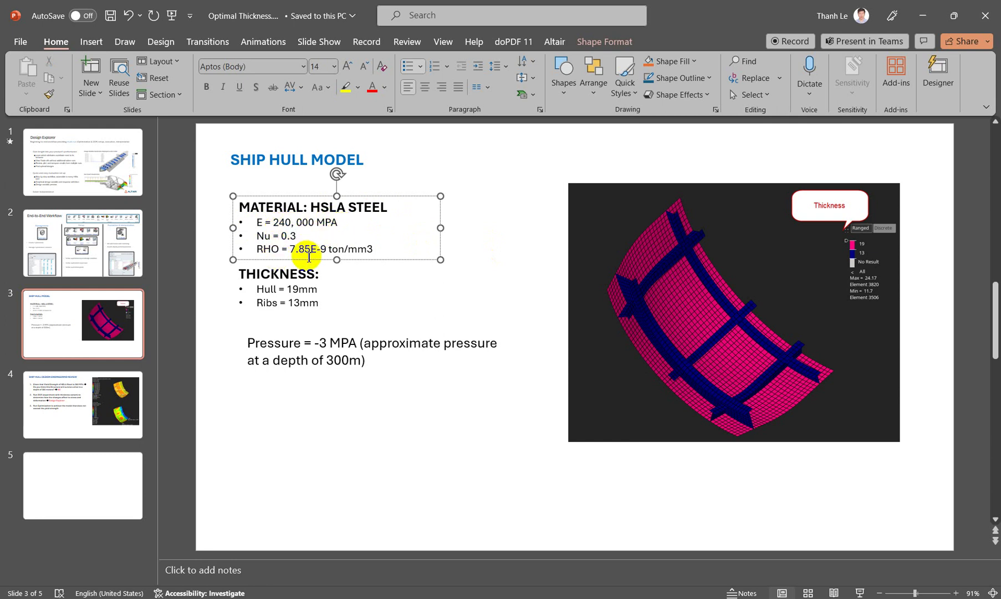
{"action": "left_click_drag", "start_coordinate": [322, 303], "coordinate": [248, 293]}
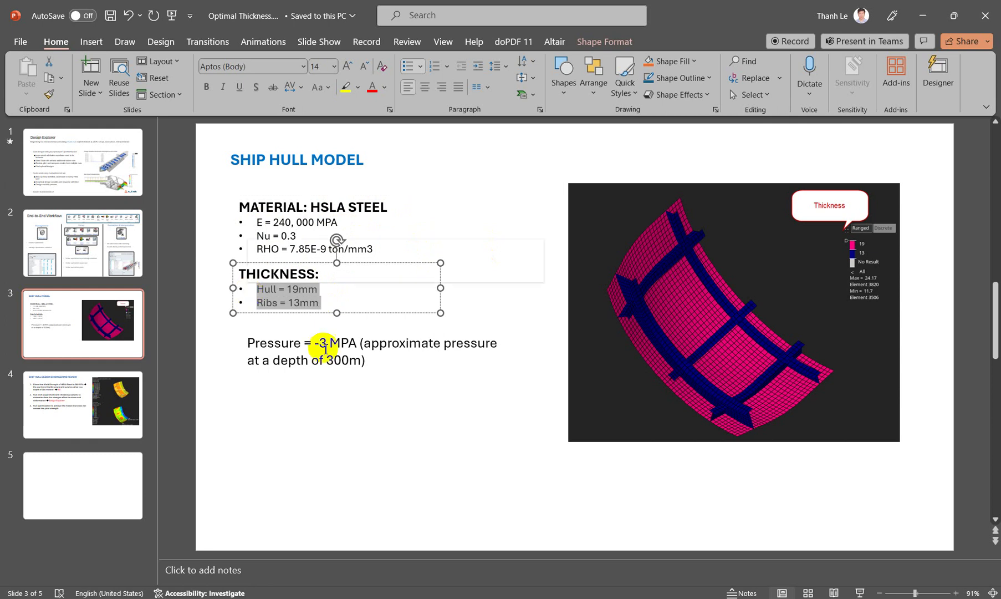
{"action": "left_click", "coordinate": [373, 374]}
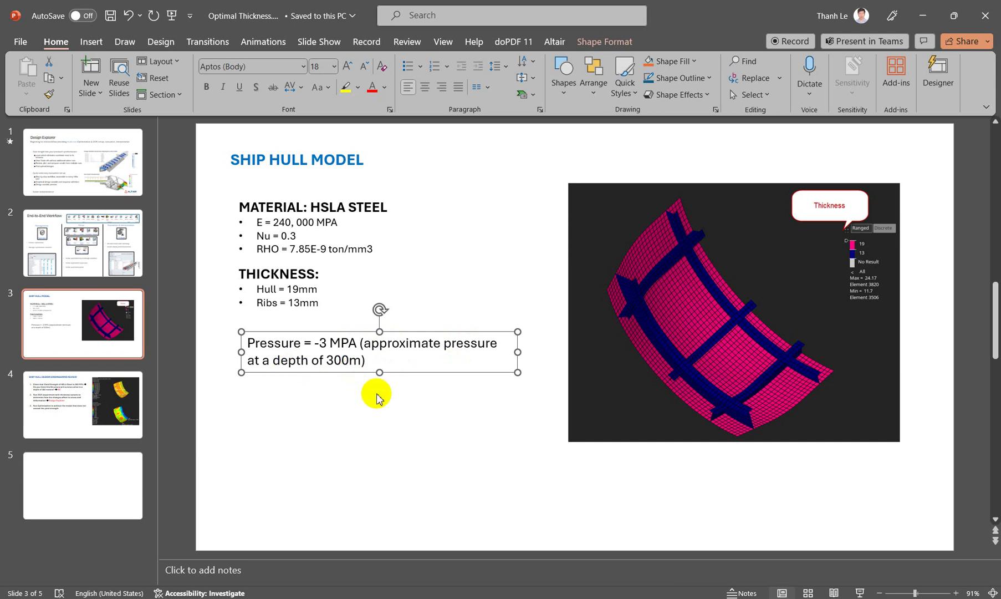
{"action": "left_click", "coordinate": [128, 403]}
{"action": "left_click", "coordinate": [64, 327]}
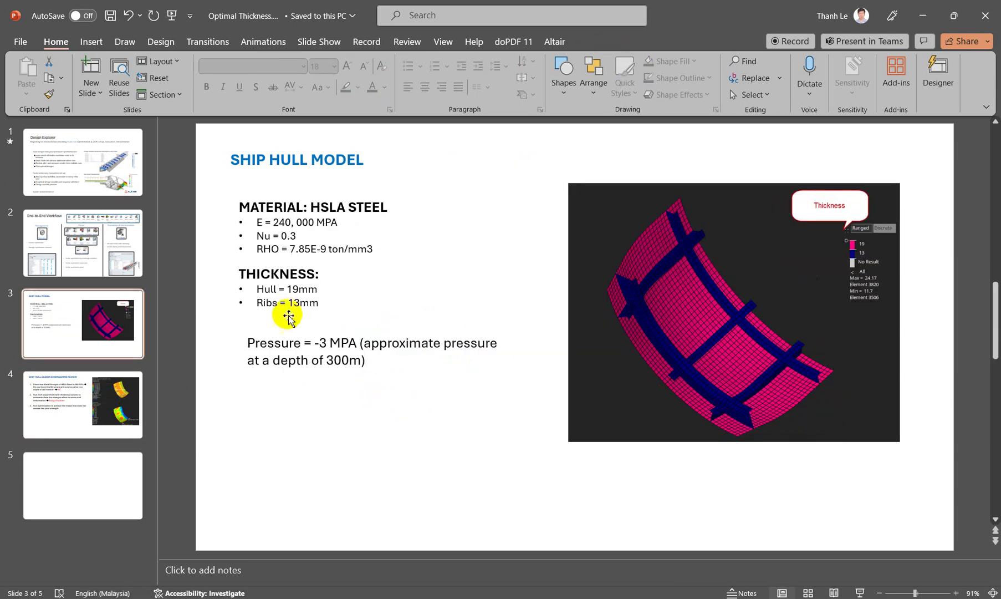
On slide 4, change item 1's verdict from 'NG' to 'OK' beside the 360 MPA yield strength
{"action": "left_click", "coordinate": [74, 404]}
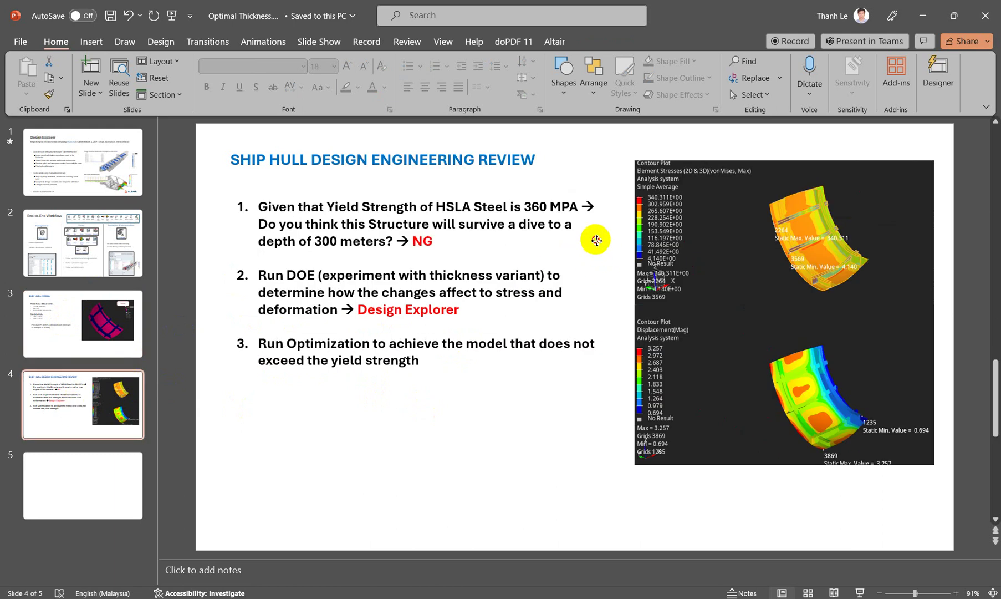
{"action": "left_click", "coordinate": [596, 259]}
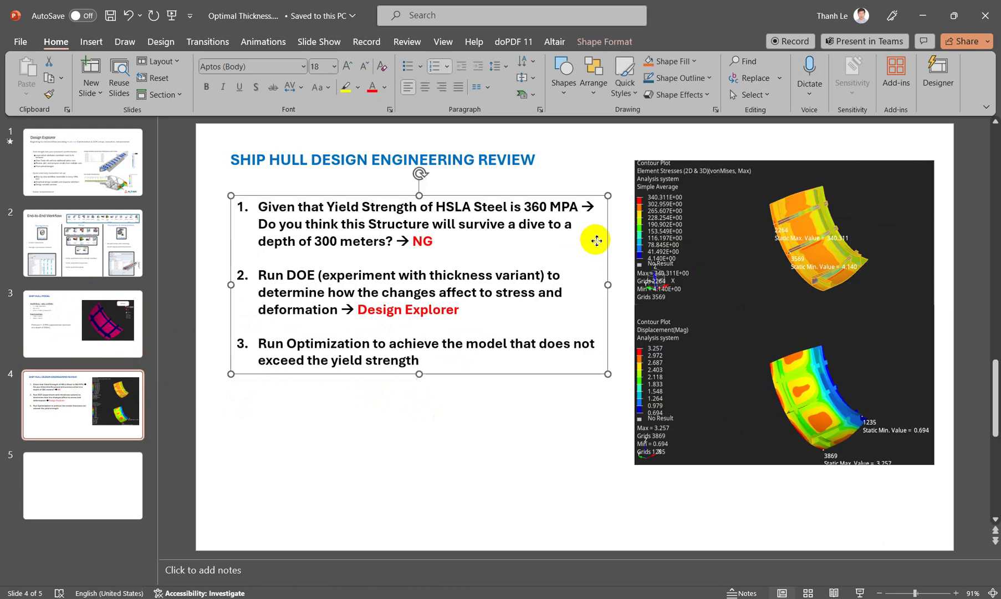
{"action": "left_click", "coordinate": [715, 261]}
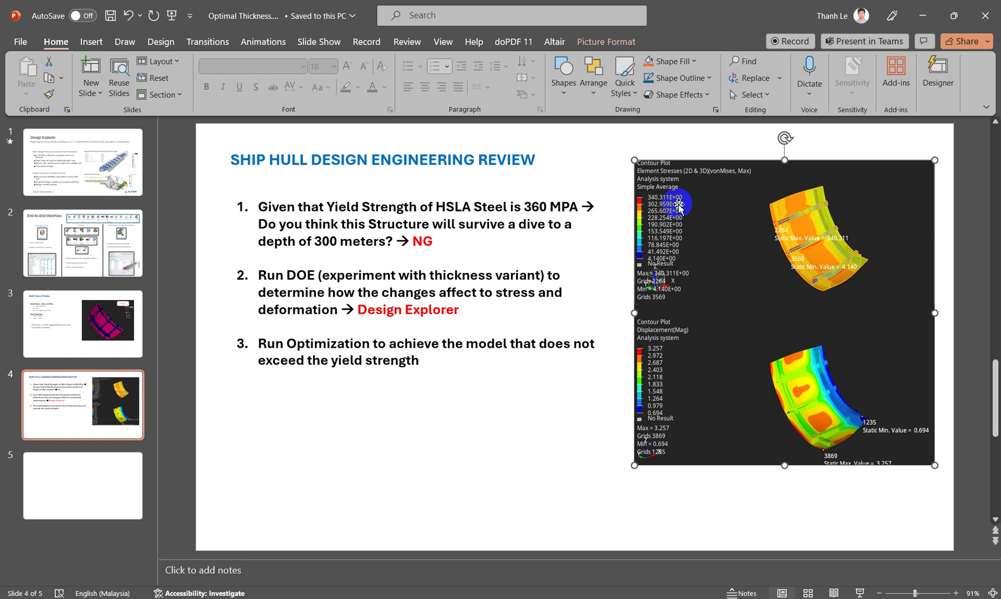
{"action": "left_click", "coordinate": [417, 238]}
{"action": "left_click_drag", "start_coordinate": [413, 240], "coordinate": [435, 242]}
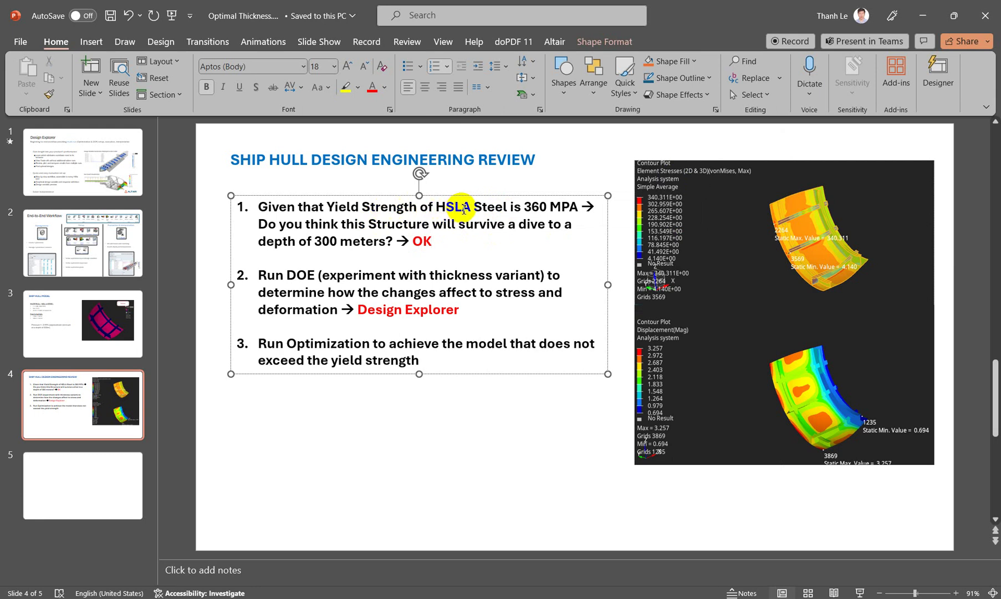
{"action": "left_click_drag", "start_coordinate": [527, 207], "coordinate": [578, 208]}
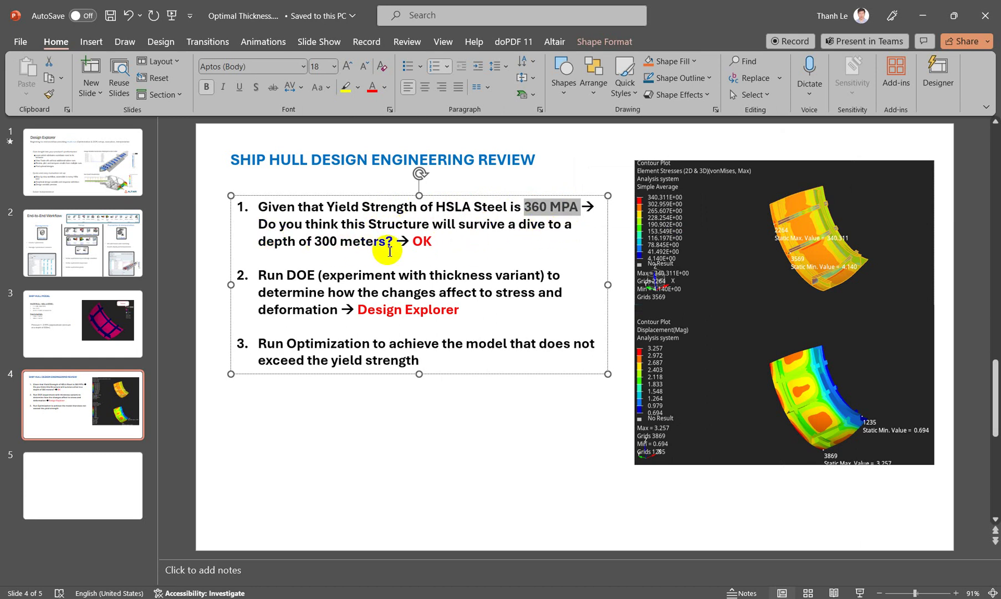
{"action": "left_click_drag", "start_coordinate": [396, 241], "coordinate": [431, 242]}
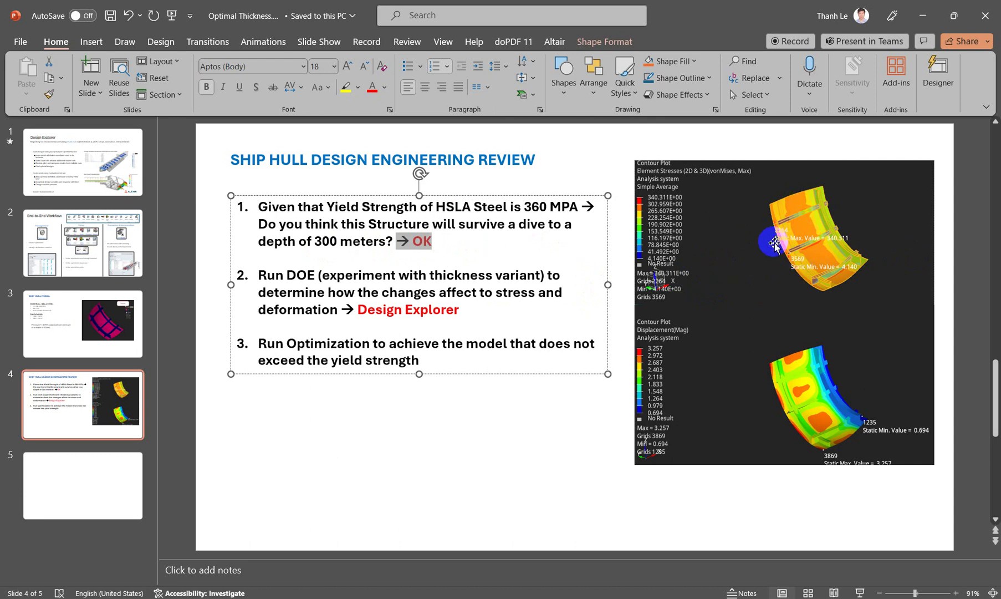
Highlight item 2 about running the DOE and the yield strength phrase in item 3
{"action": "left_click_drag", "start_coordinate": [506, 313], "coordinate": [265, 276]}
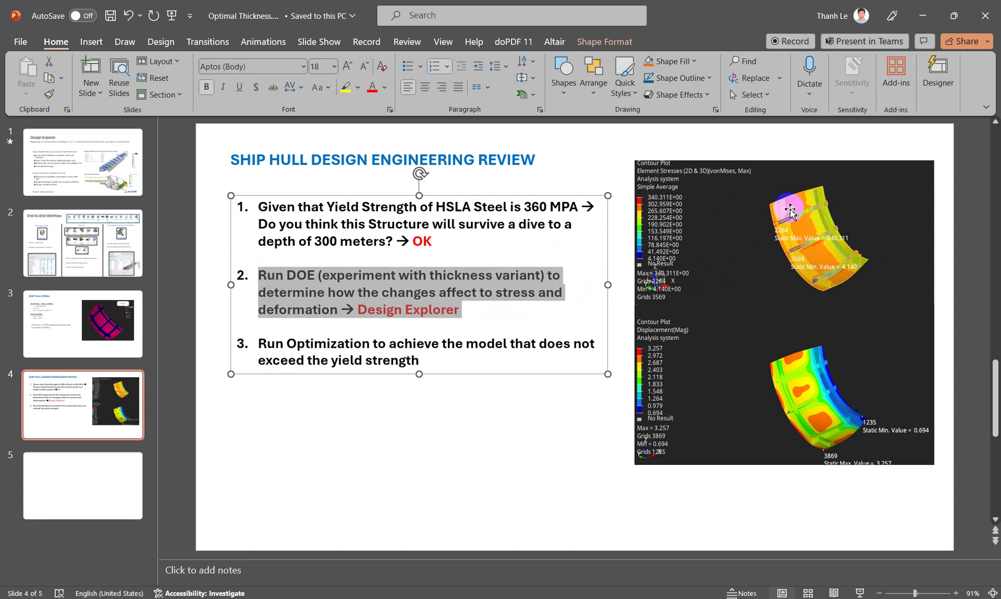
{"action": "left_click", "coordinate": [757, 280]}
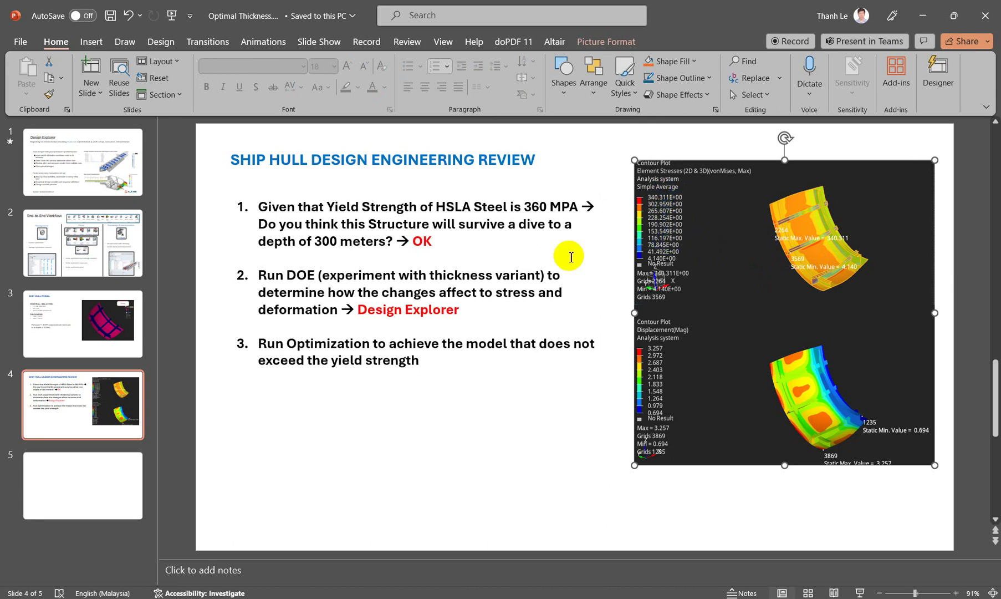
{"action": "left_click_drag", "start_coordinate": [261, 344], "coordinate": [488, 379]}
{"action": "left_click", "coordinate": [492, 384]}
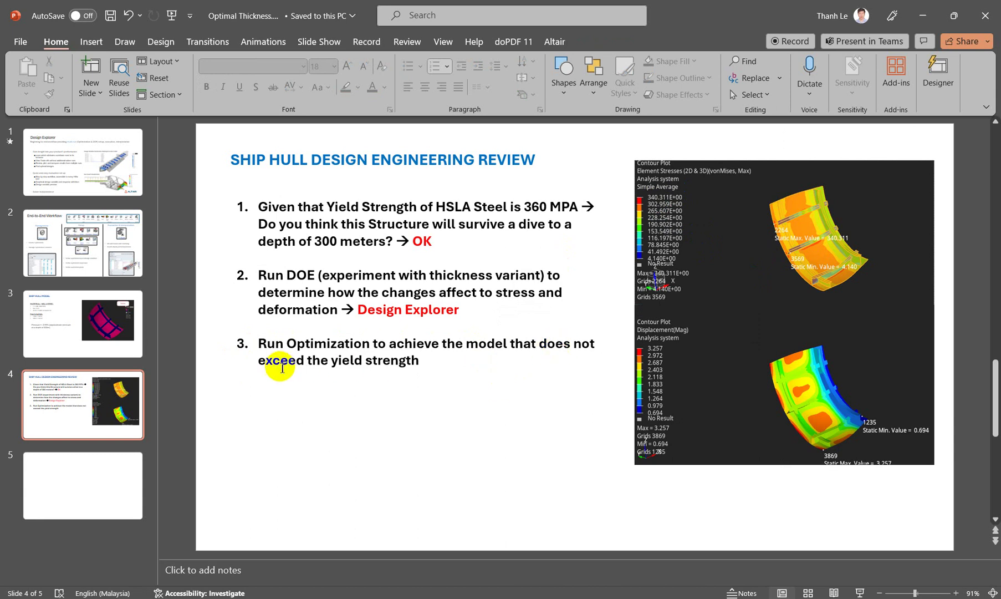
{"action": "left_click_drag", "start_coordinate": [332, 363], "coordinate": [409, 366]}
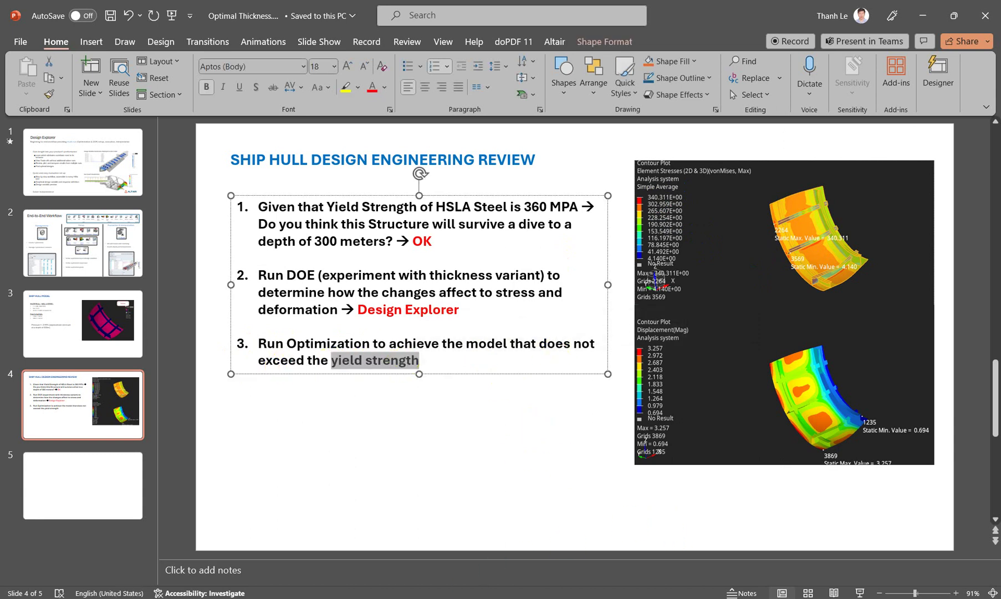
Switch to HyperMesh and expand Load Collectors and Load Steps in the model tree
{"action": "left_click", "coordinate": [465, 592]}
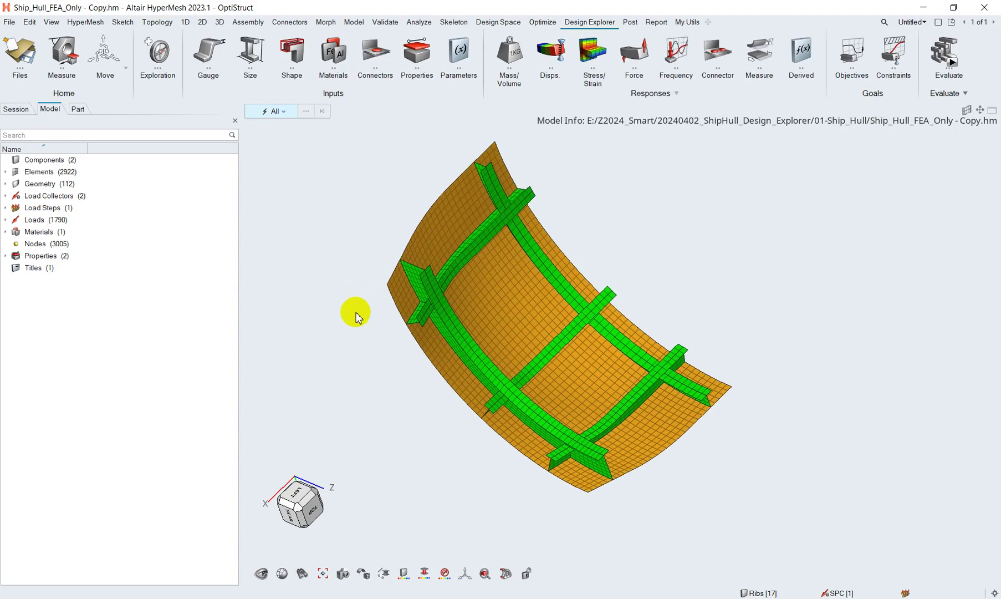
{"action": "left_click", "coordinate": [5, 196]}
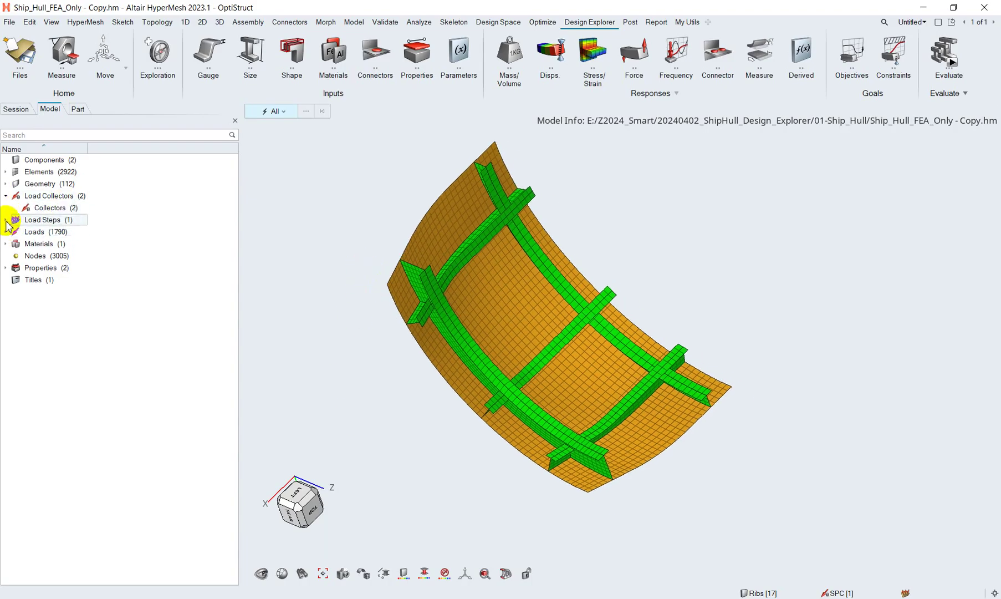
{"action": "left_click", "coordinate": [6, 220]}
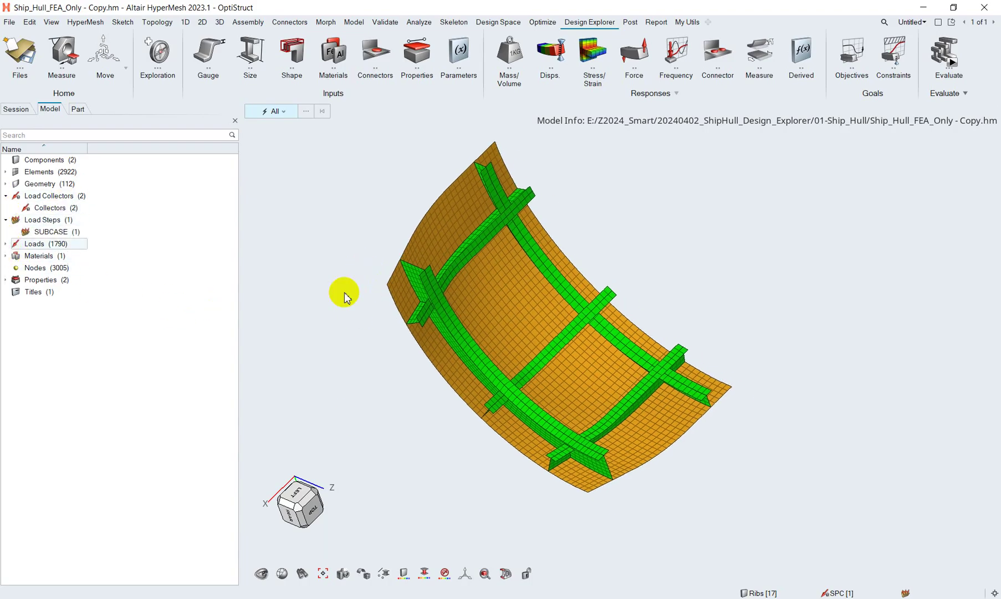
{"action": "left_click", "coordinate": [421, 332]}
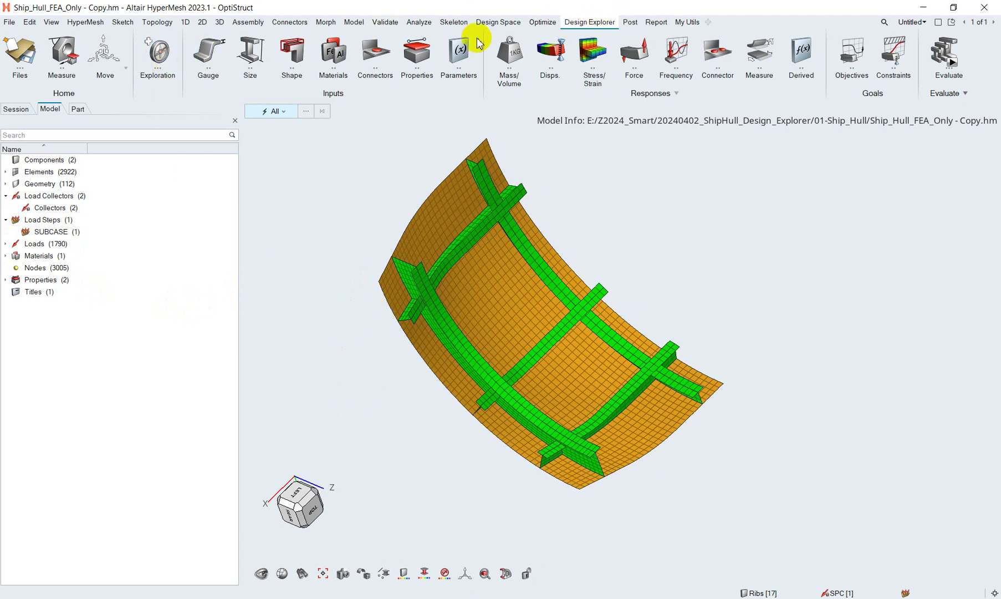
Add a DOE exploration named DOE_1 and close the Explorations window
{"action": "left_click", "coordinate": [149, 47]}
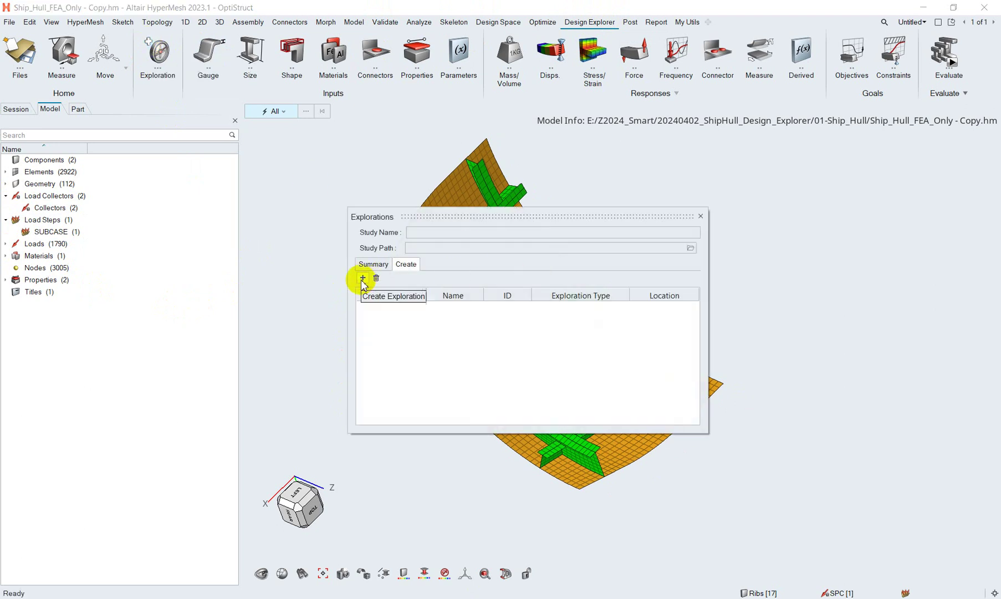
{"action": "left_click", "coordinate": [361, 279]}
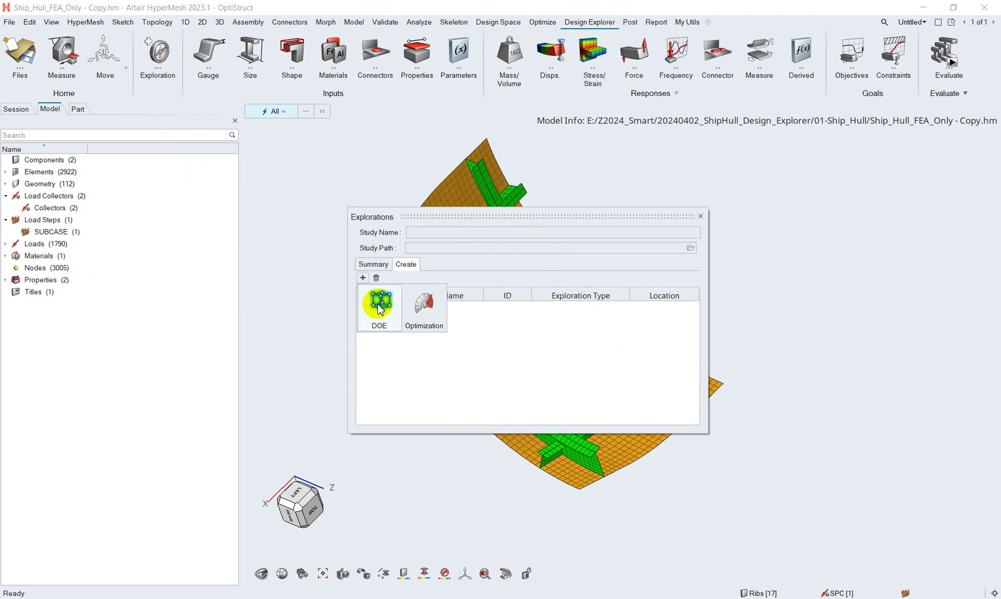
{"action": "left_click", "coordinate": [380, 308]}
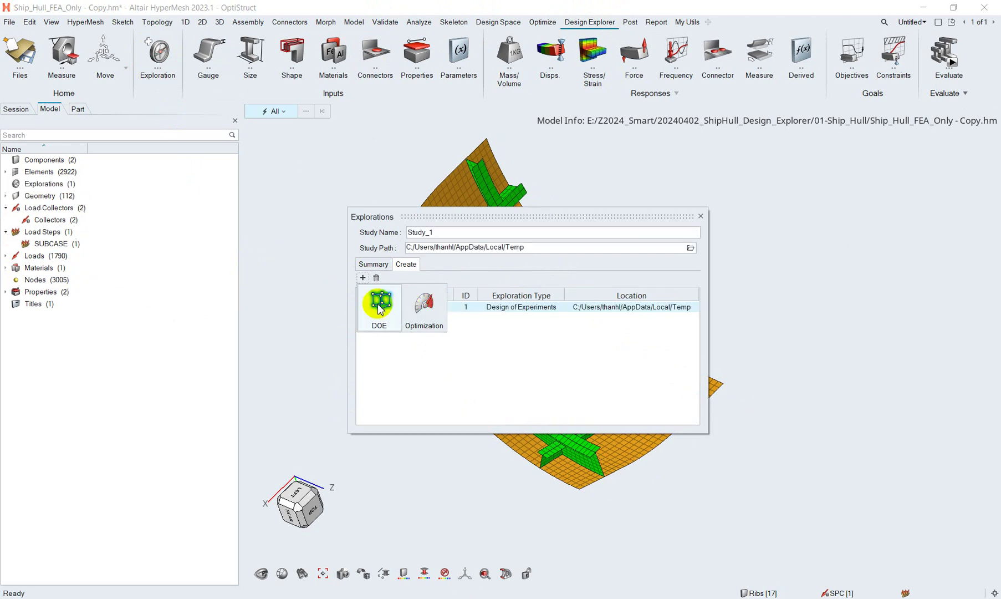
{"action": "left_click", "coordinate": [486, 348]}
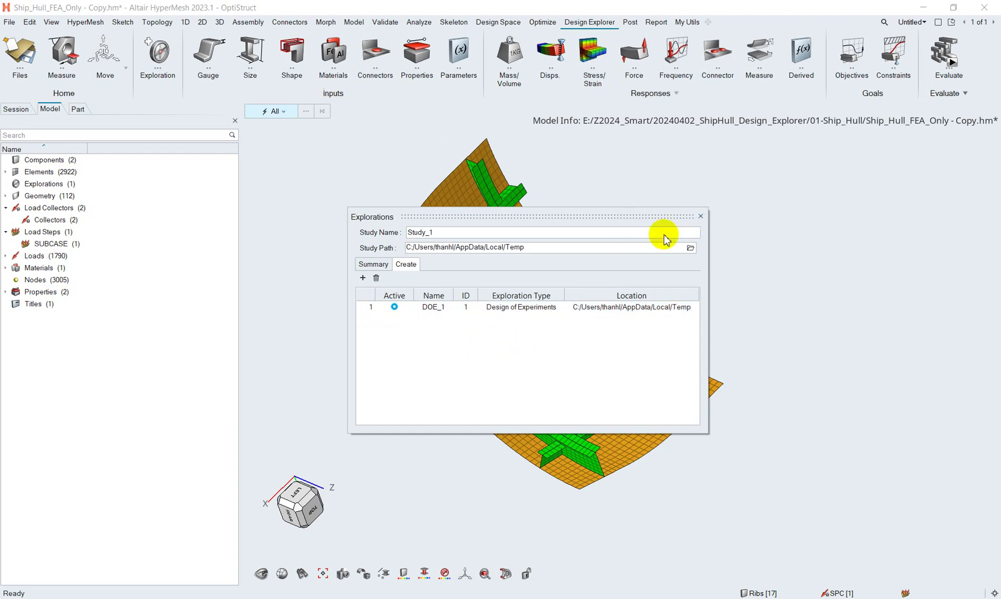
{"action": "left_click", "coordinate": [493, 198]}
{"action": "left_click_drag", "start_coordinate": [503, 217], "coordinate": [454, 300]}
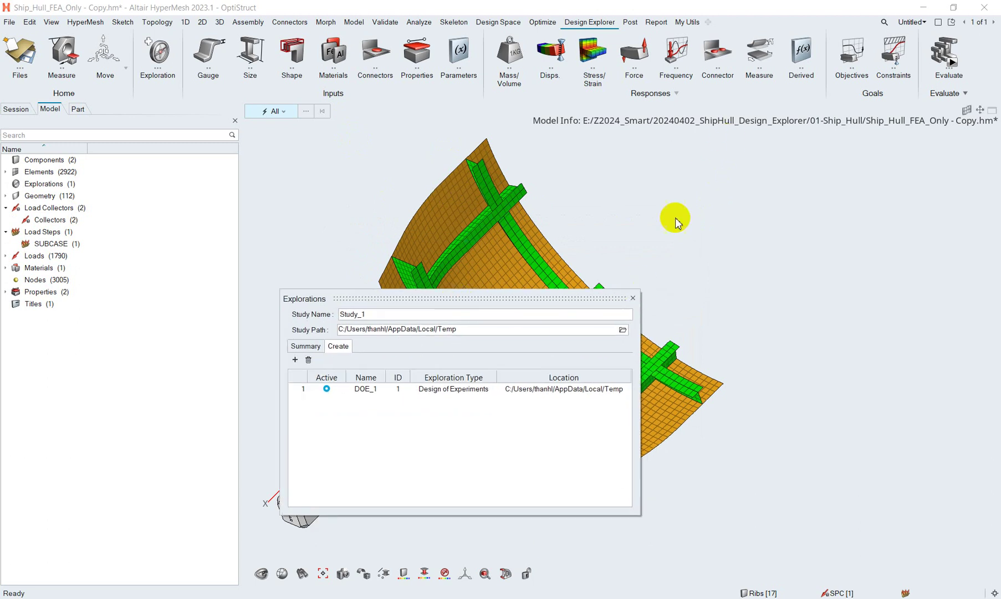
{"action": "left_click", "coordinate": [633, 299]}
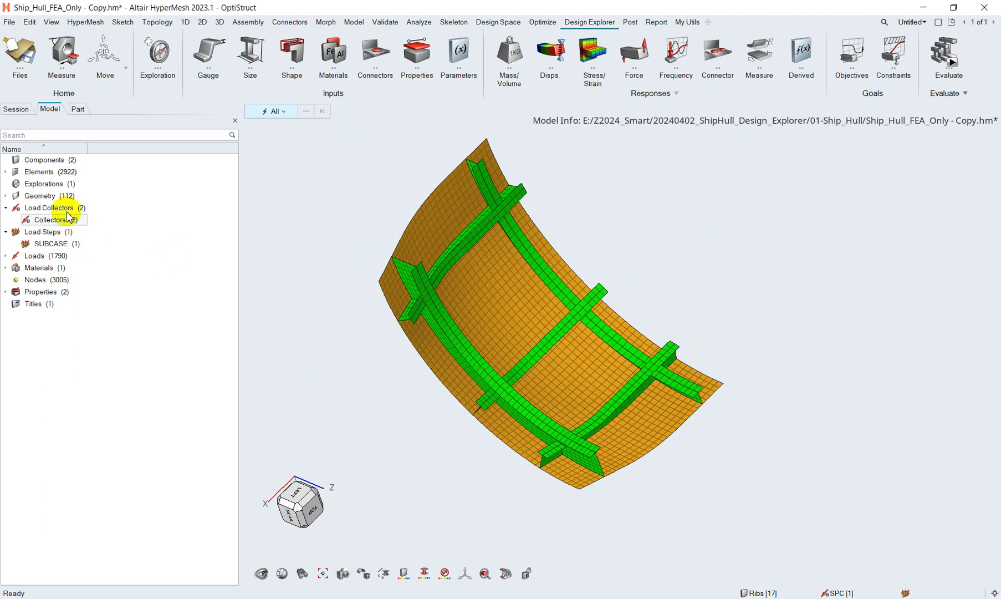
Start a Gauge thickness variable on the hull shell property with Discrete values and open its table
{"action": "double_click", "coordinate": [42, 184]}
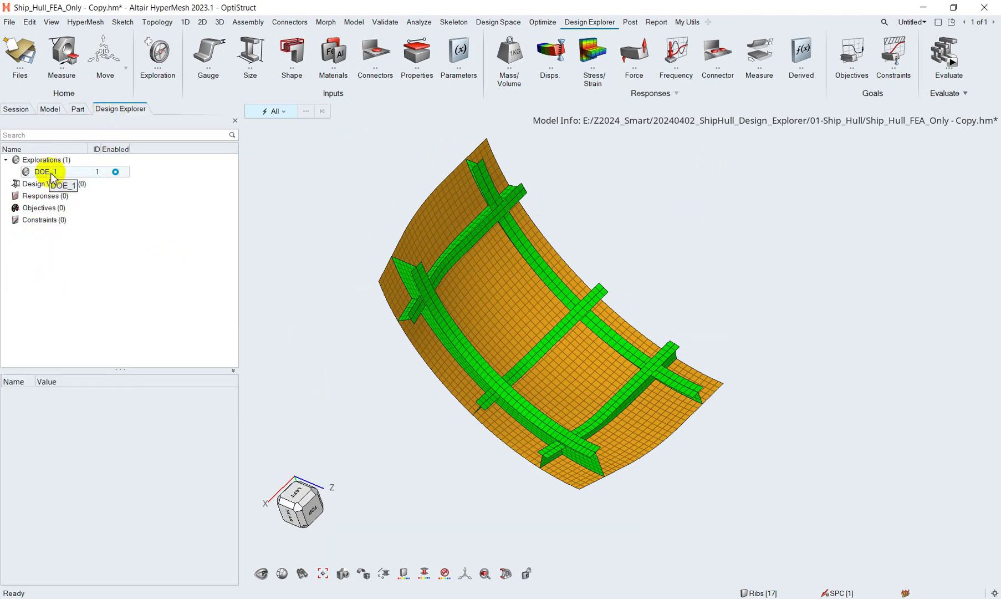
{"action": "left_click", "coordinate": [77, 183]}
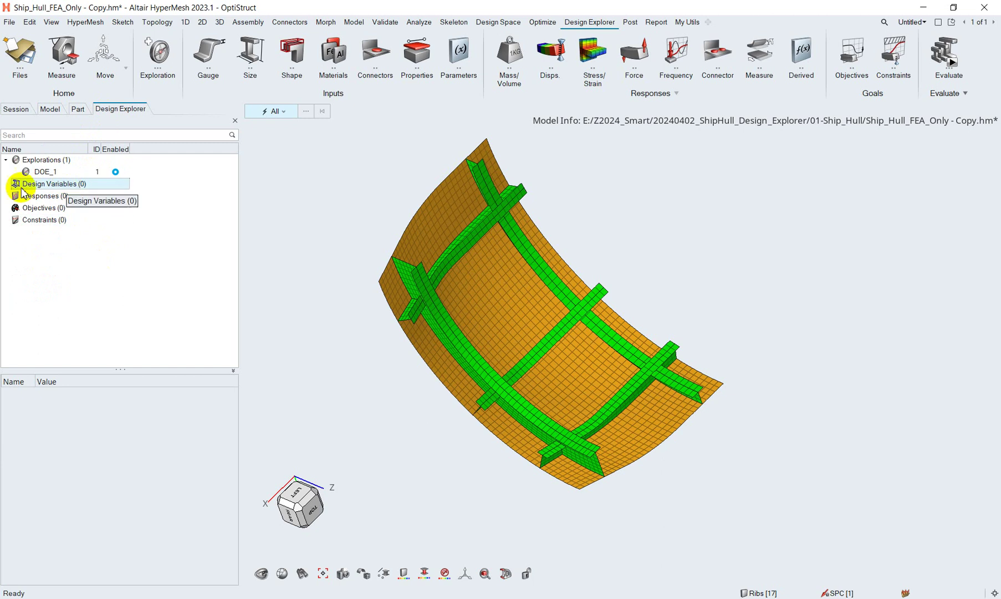
{"action": "right_click_drag", "start_coordinate": [384, 232], "coordinate": [458, 250], "text": "ctrl"}
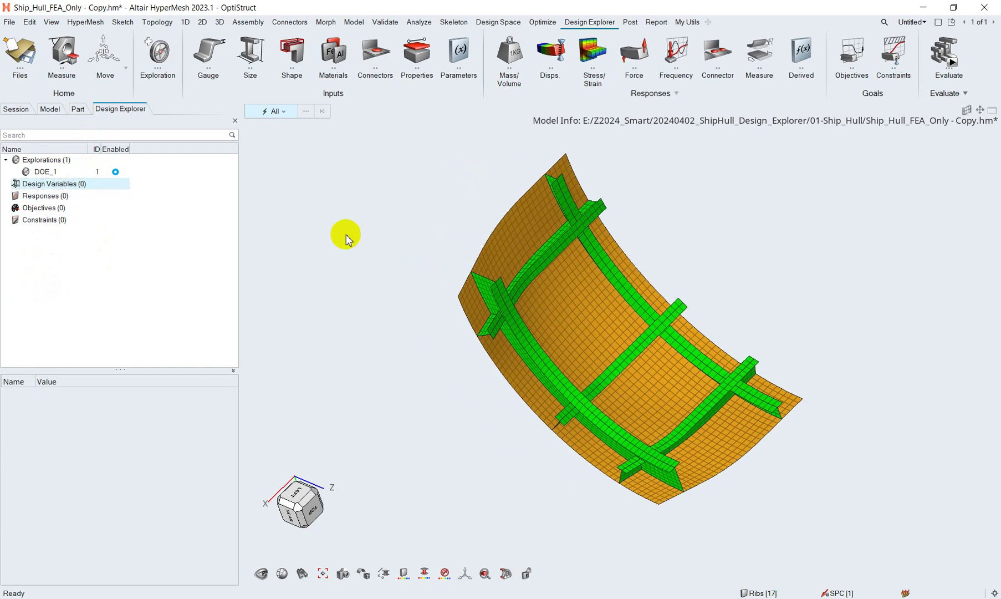
{"action": "left_click", "coordinate": [211, 52]}
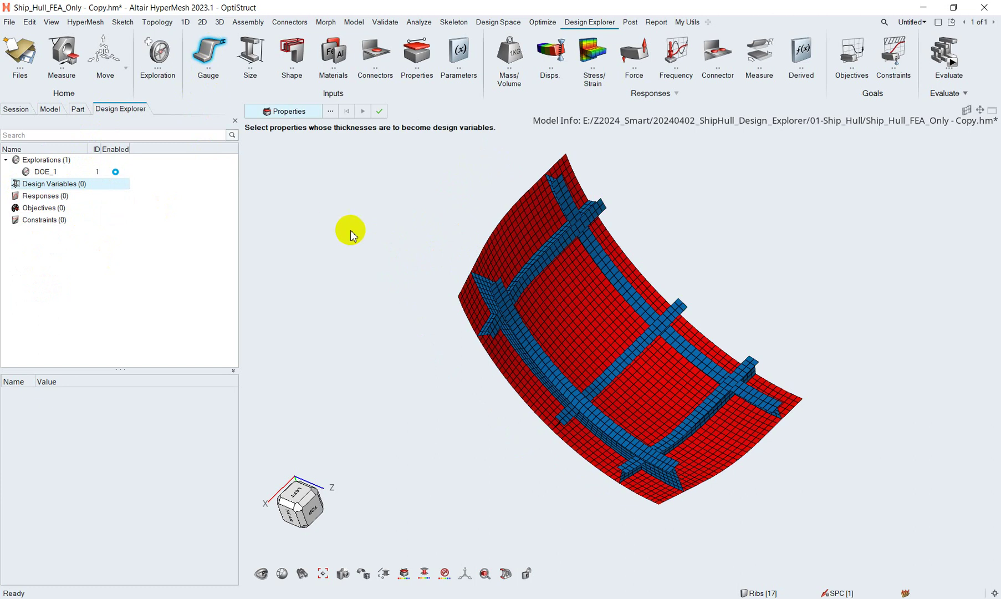
{"action": "right_click_drag", "start_coordinate": [382, 225], "coordinate": [393, 256], "text": "ctrl"}
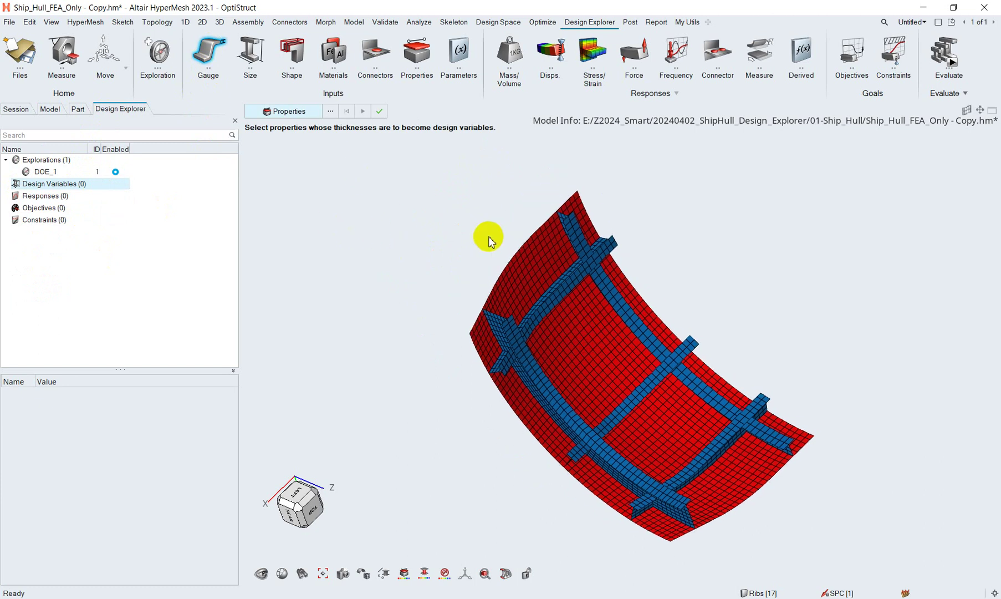
{"action": "left_click", "coordinate": [532, 256]}
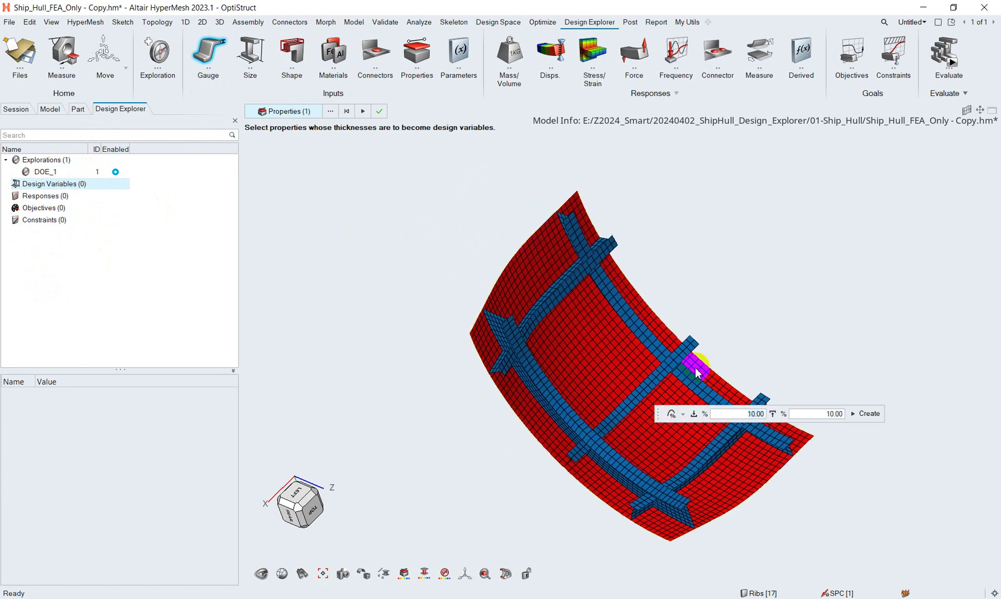
{"action": "left_click", "coordinate": [682, 415]}
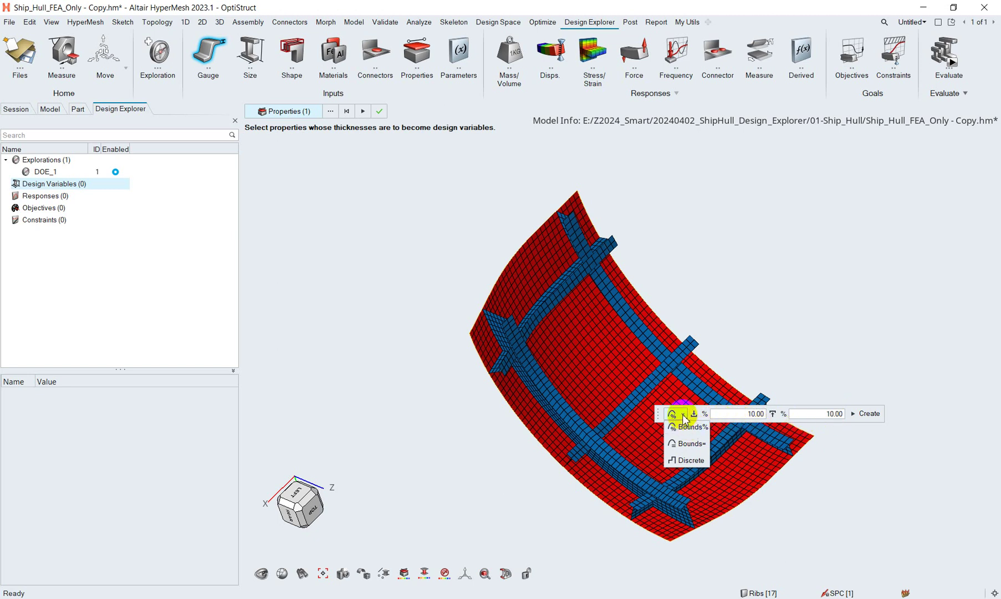
{"action": "left_click", "coordinate": [692, 461]}
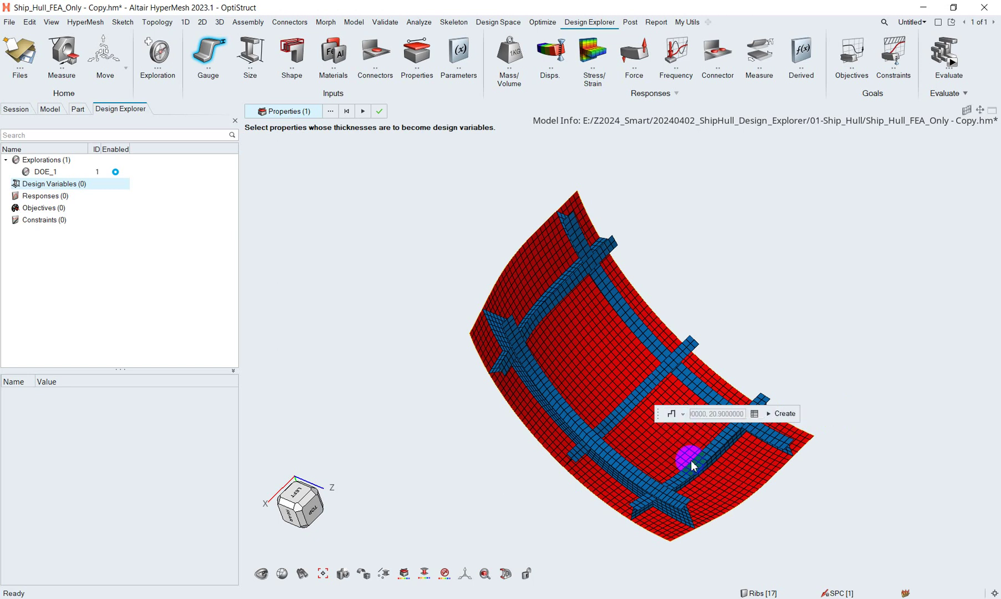
{"action": "left_click", "coordinate": [754, 414]}
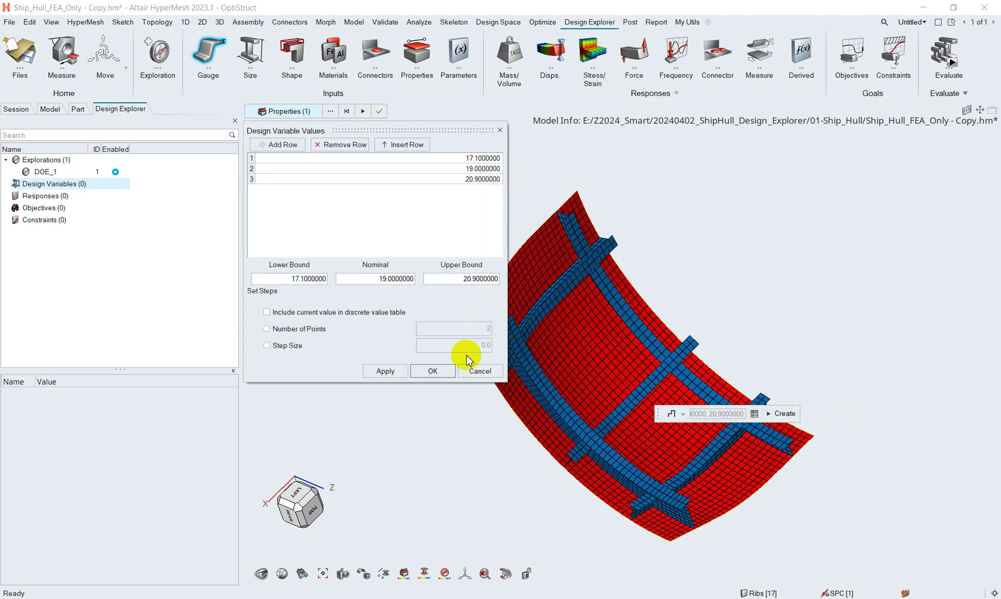
Fill the thickness table from 15 to 25 in 0.5 steps and insert nominal 19.0
{"action": "left_click", "coordinate": [267, 345]}
{"action": "left_click", "coordinate": [283, 277]}
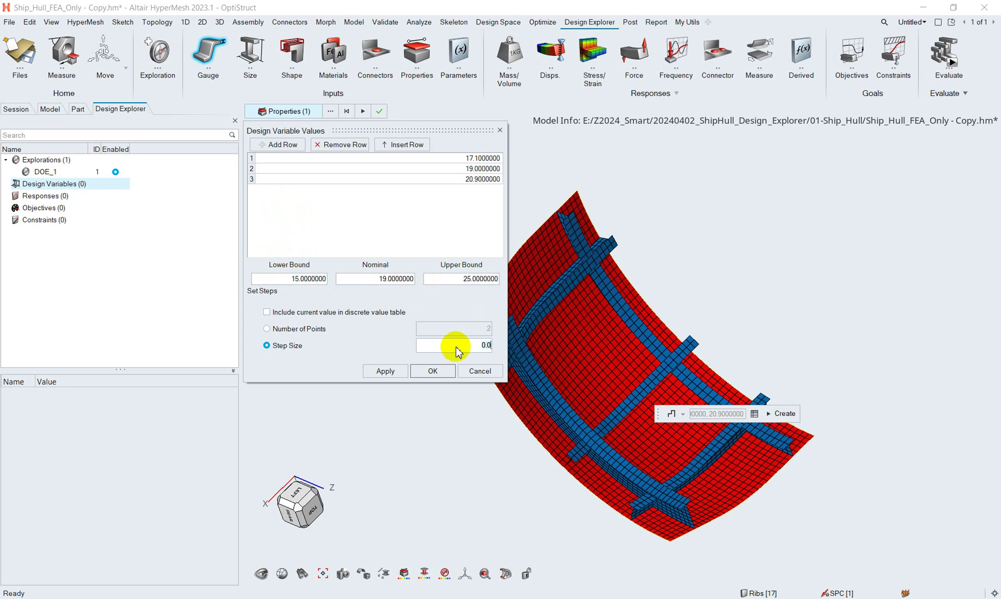
{"action": "key", "text": "Return"}
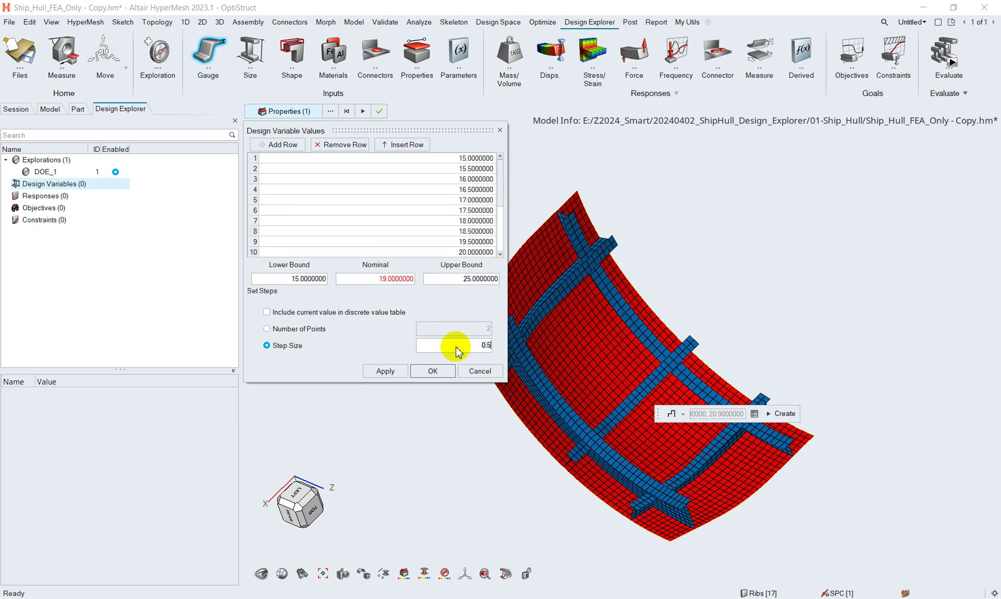
{"action": "left_click_drag", "start_coordinate": [501, 186], "coordinate": [494, 152]}
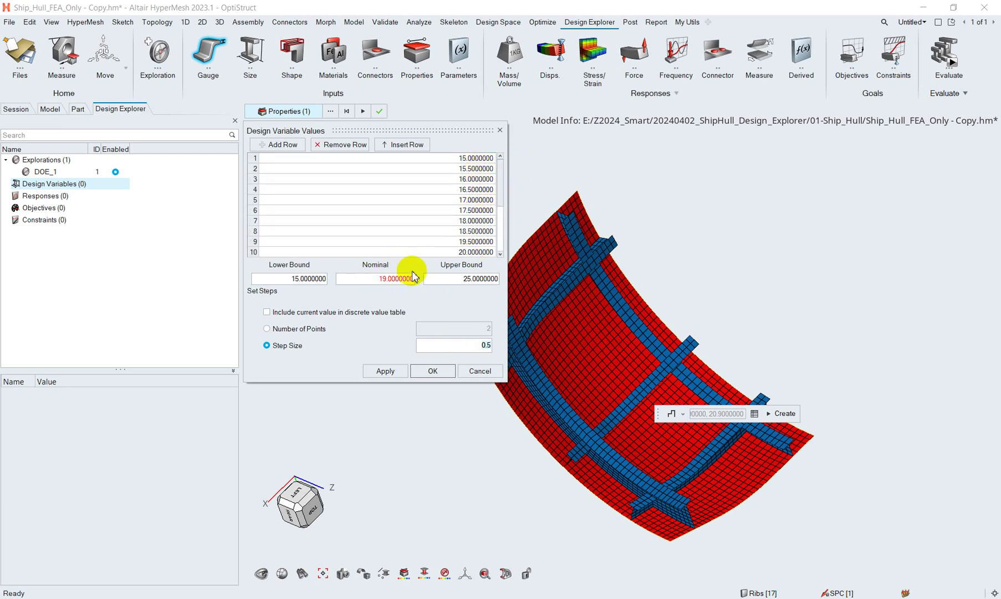
{"action": "left_click_drag", "start_coordinate": [501, 194], "coordinate": [501, 208]}
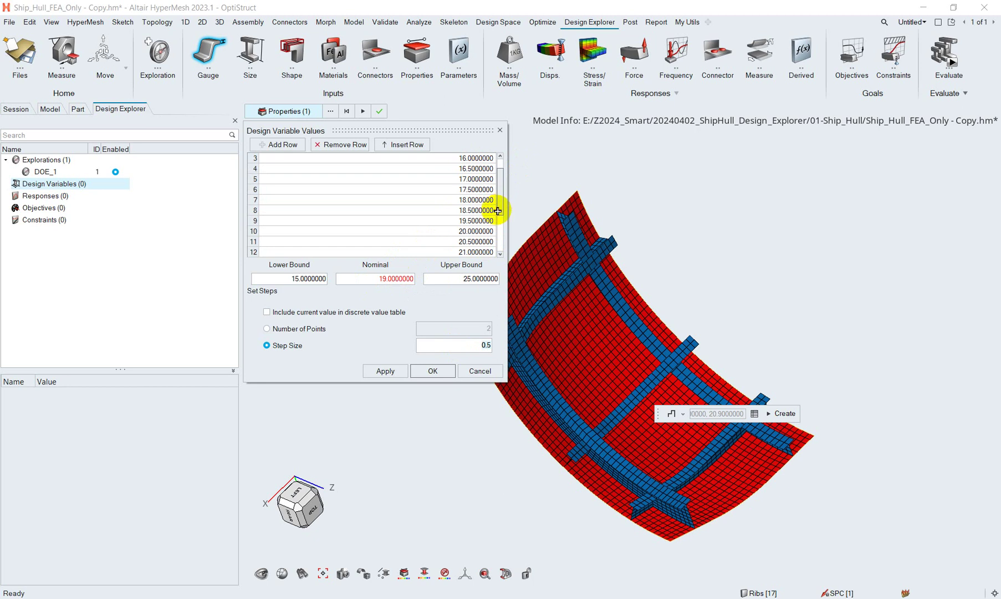
{"action": "left_click", "coordinate": [474, 222]}
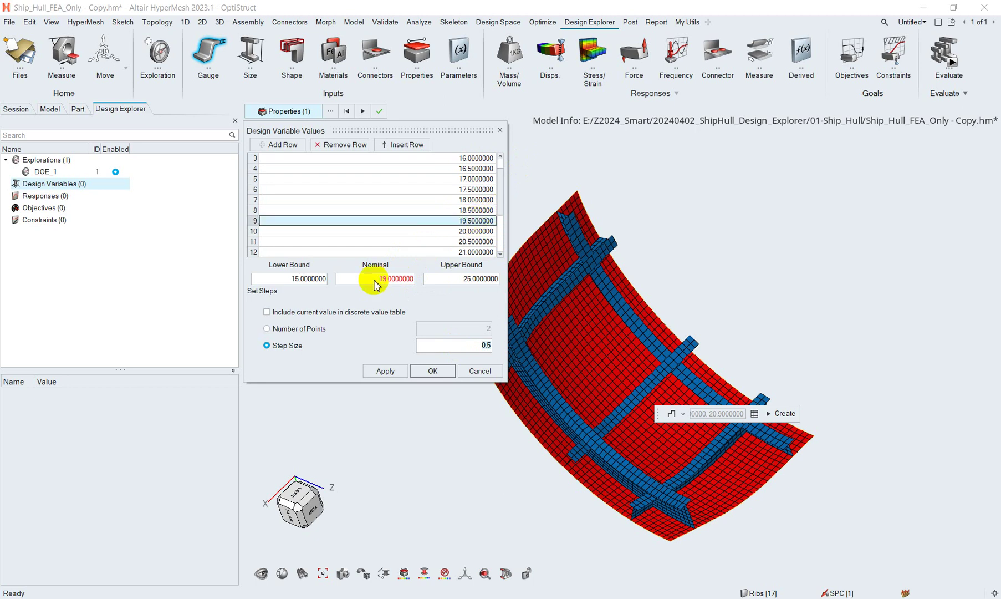
{"action": "left_click", "coordinate": [413, 145]}
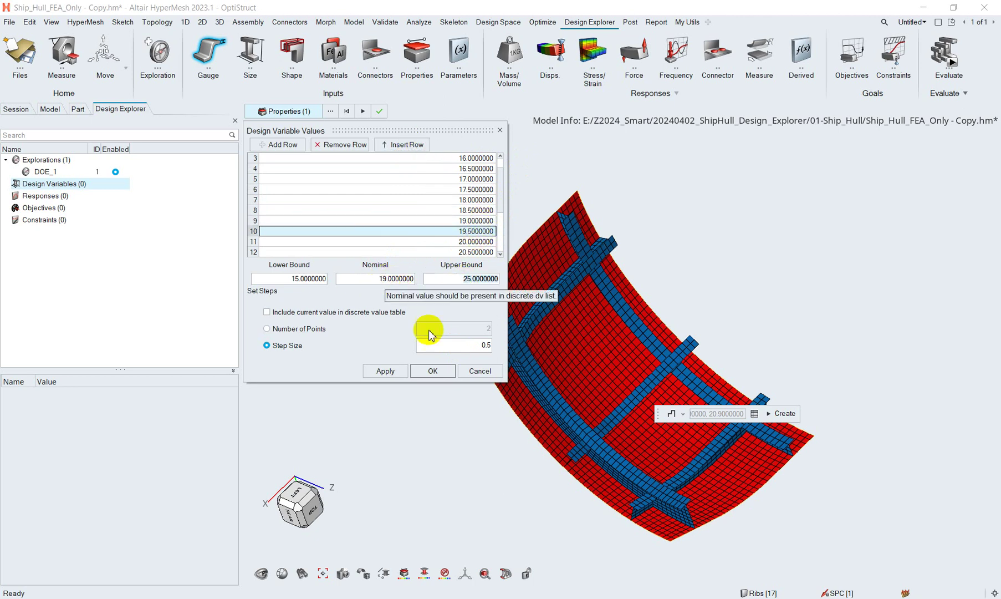
Confirm the table and create design variable Hull_Pshell_t19_T
{"action": "left_click", "coordinate": [438, 371]}
{"action": "left_click", "coordinate": [786, 414]}
{"action": "left_click", "coordinate": [62, 195]}
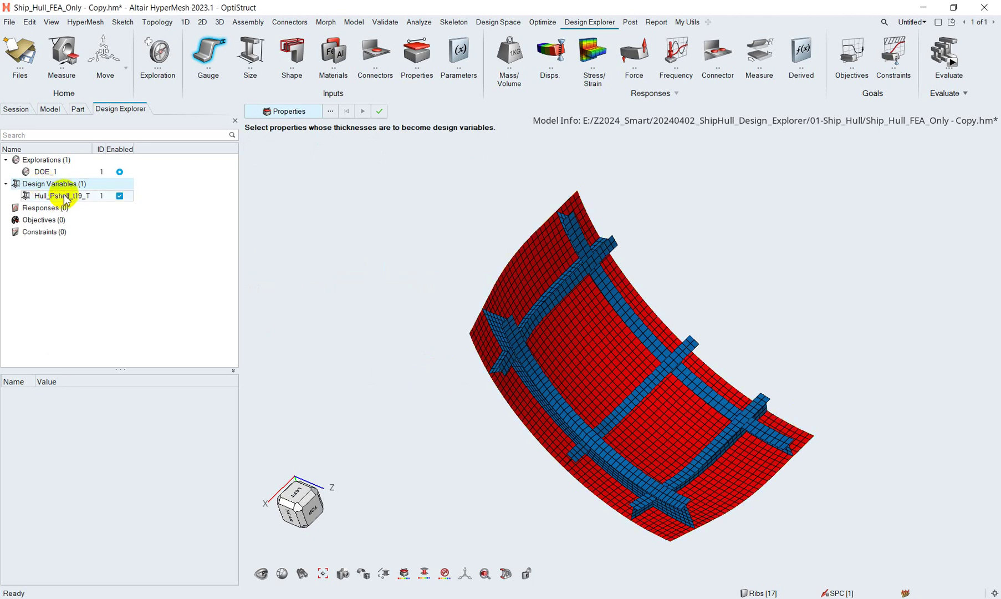
Choose the stiffener property and fill its thickness table from 10 to 16 in 0.5 steps
{"action": "left_click", "coordinate": [593, 259]}
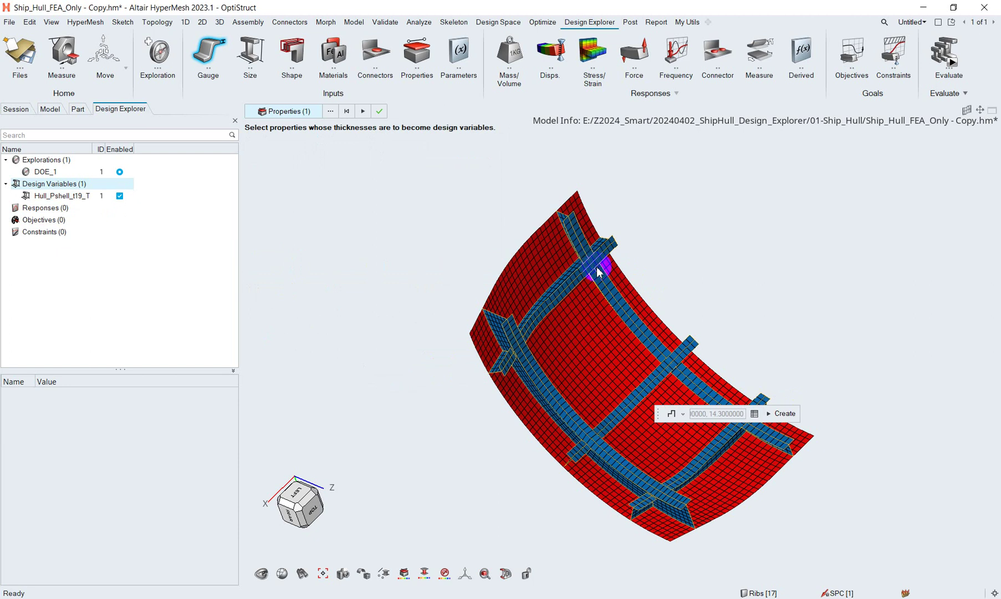
{"action": "left_click", "coordinate": [755, 414]}
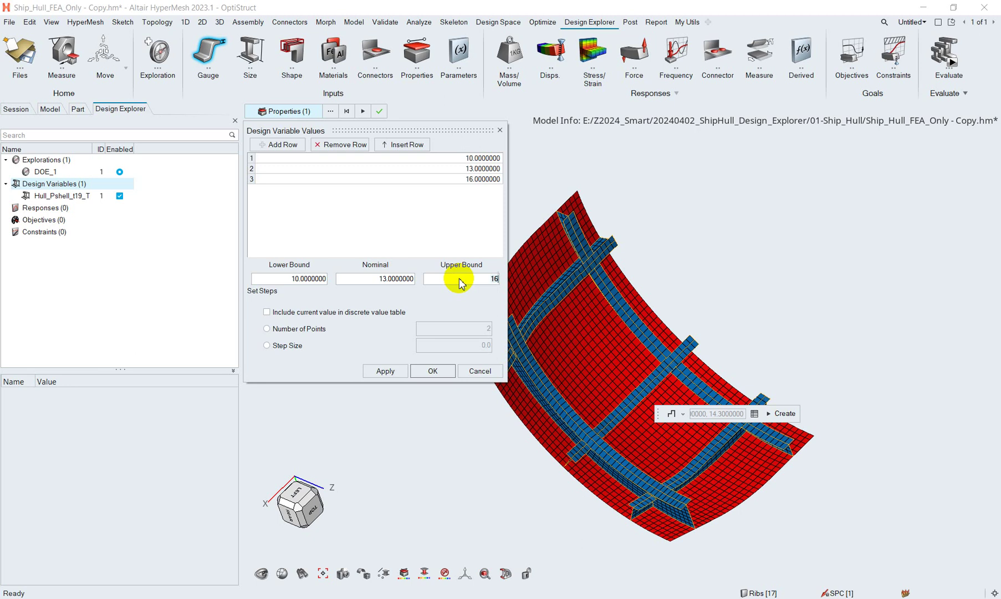
{"action": "left_click", "coordinate": [267, 345]}
{"action": "left_click", "coordinate": [460, 345]}
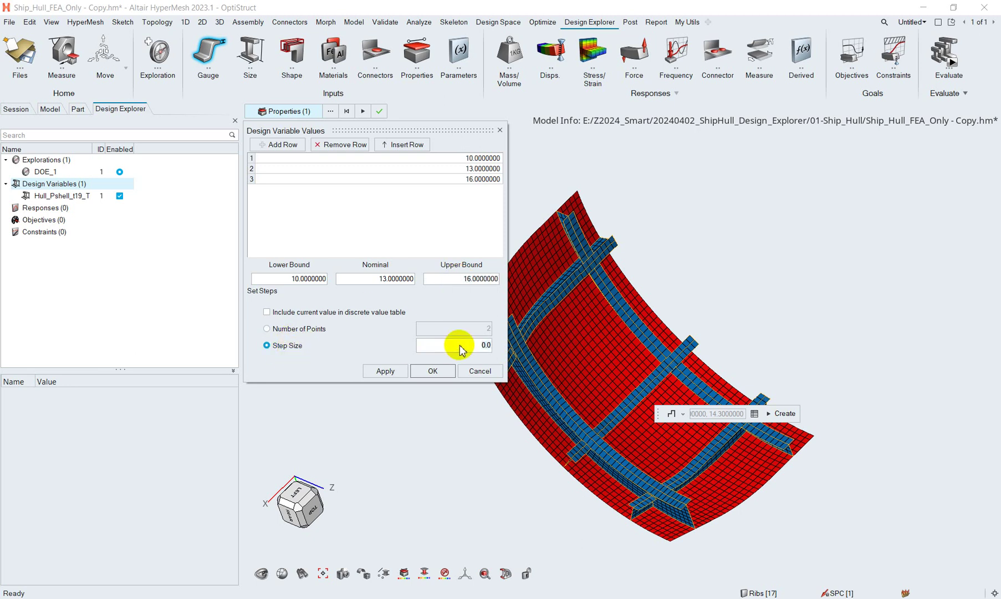
{"action": "key", "text": "Return"}
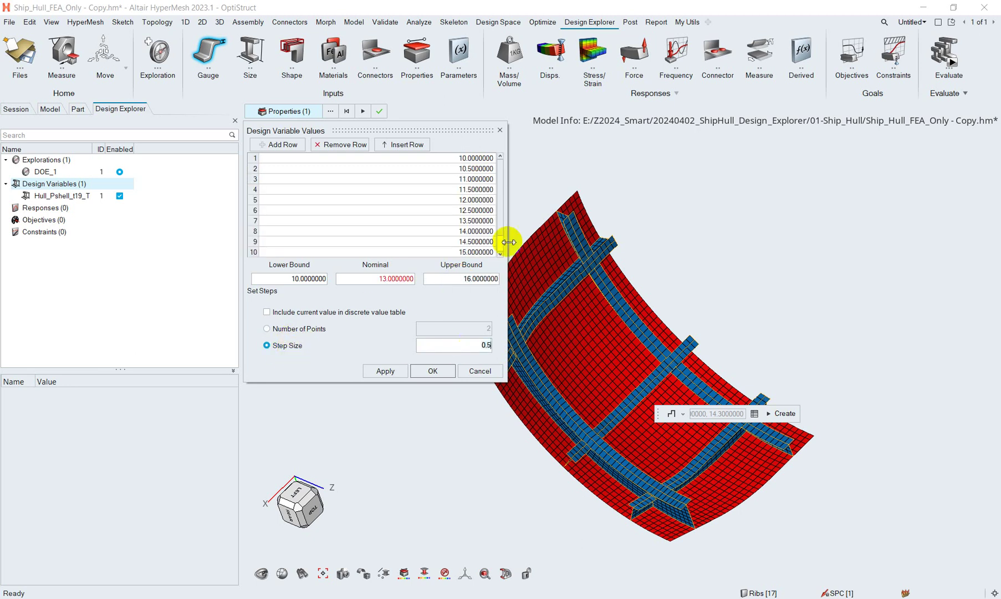
Insert nominal 13.0, accept the table and create Ribs_Pshell_t13_T
{"action": "left_click", "coordinate": [475, 221]}
{"action": "scroll", "coordinate": [476, 208], "scroll_direction": "down", "scroll_amount": 1}
{"action": "left_click", "coordinate": [365, 280]}
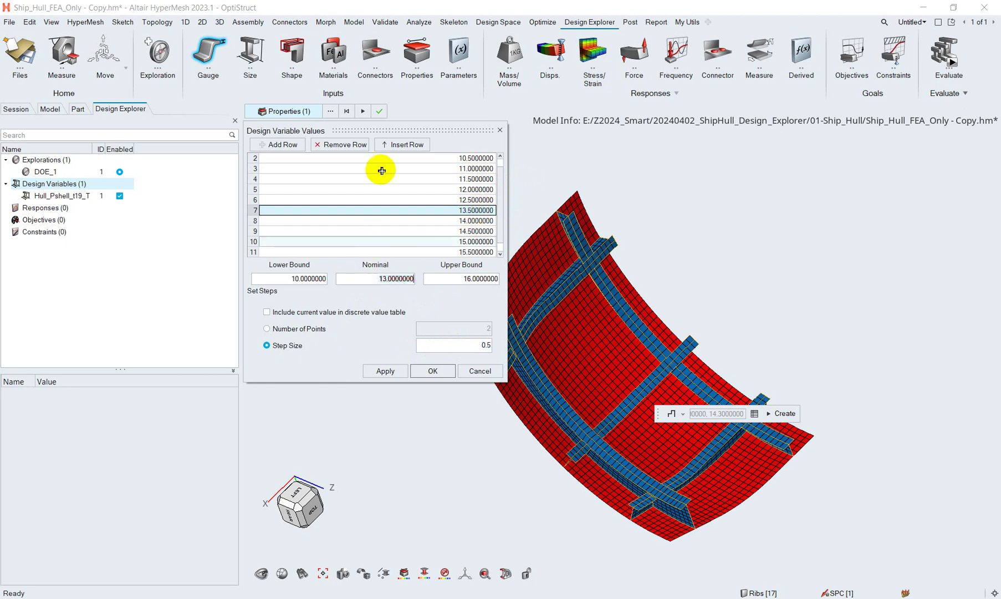
{"action": "left_click", "coordinate": [403, 146]}
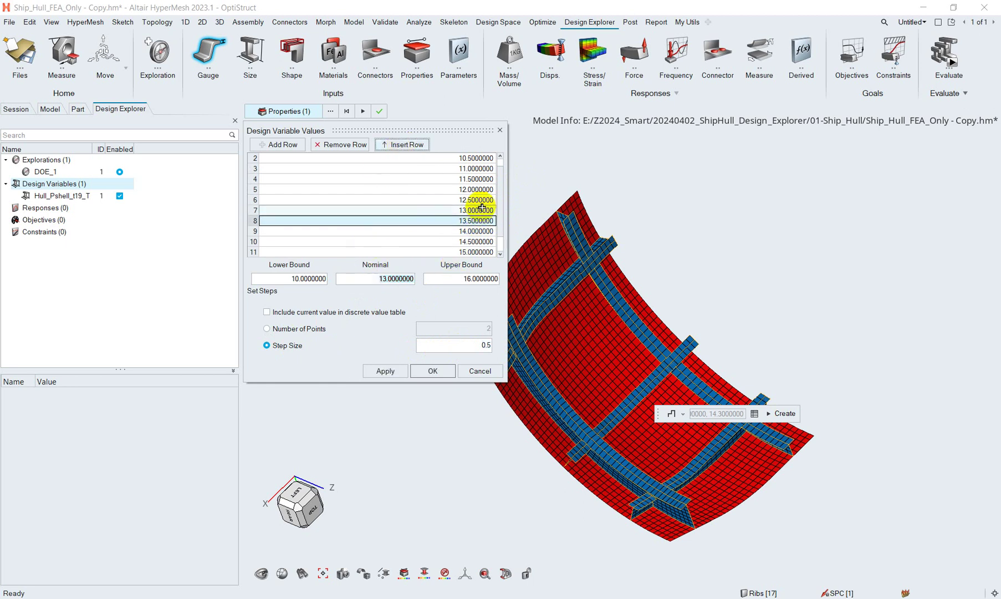
{"action": "left_click", "coordinate": [433, 371]}
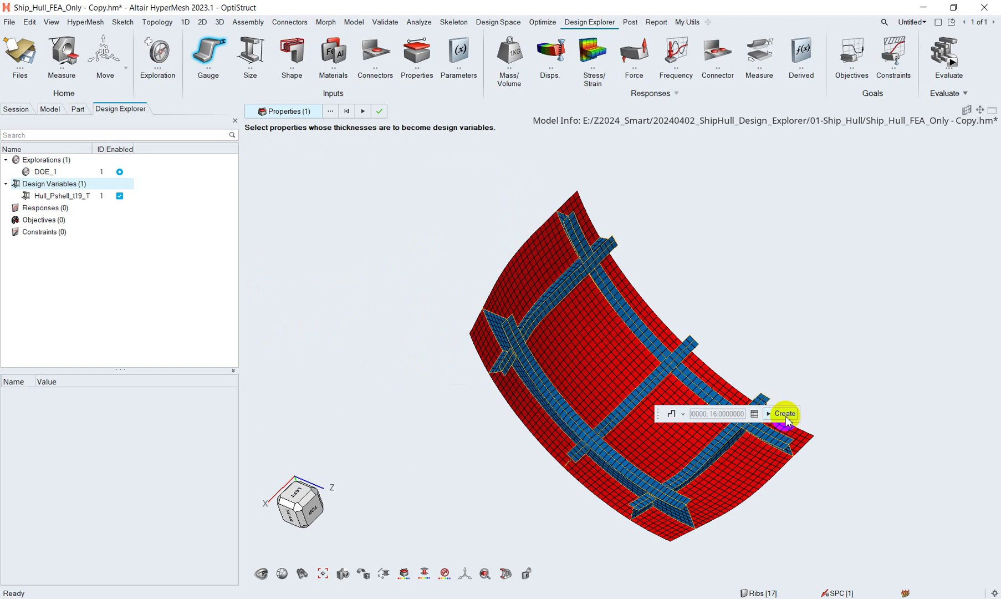
{"action": "left_click", "coordinate": [784, 413]}
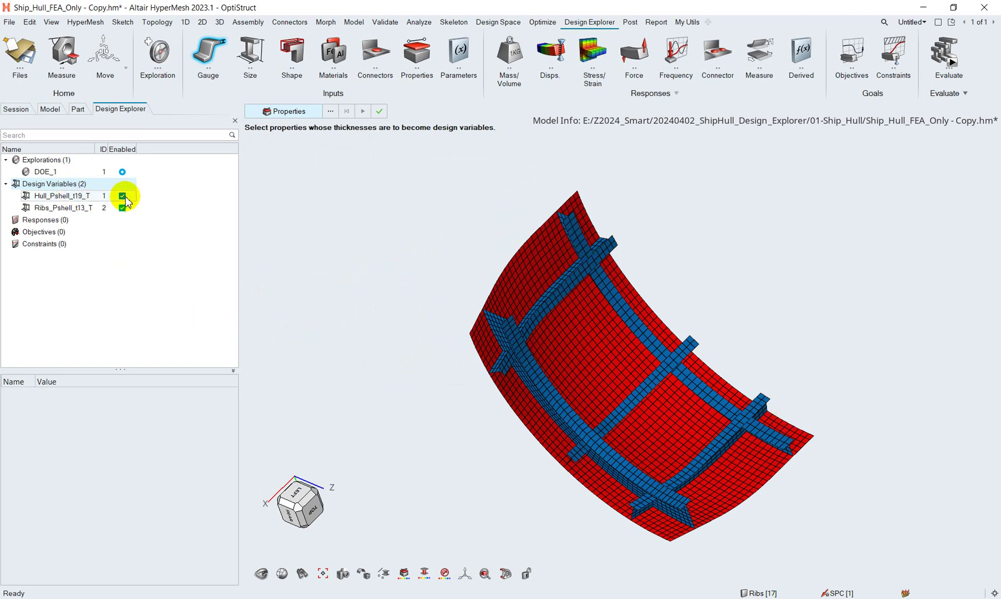
{"action": "left_click", "coordinate": [70, 200]}
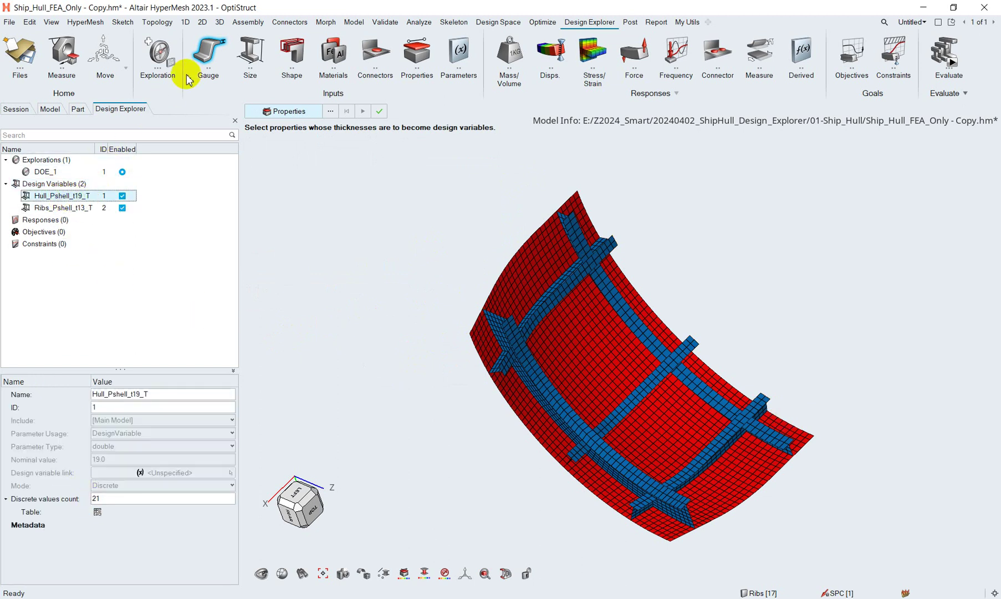
{"action": "middle_click", "coordinate": [270, 150]}
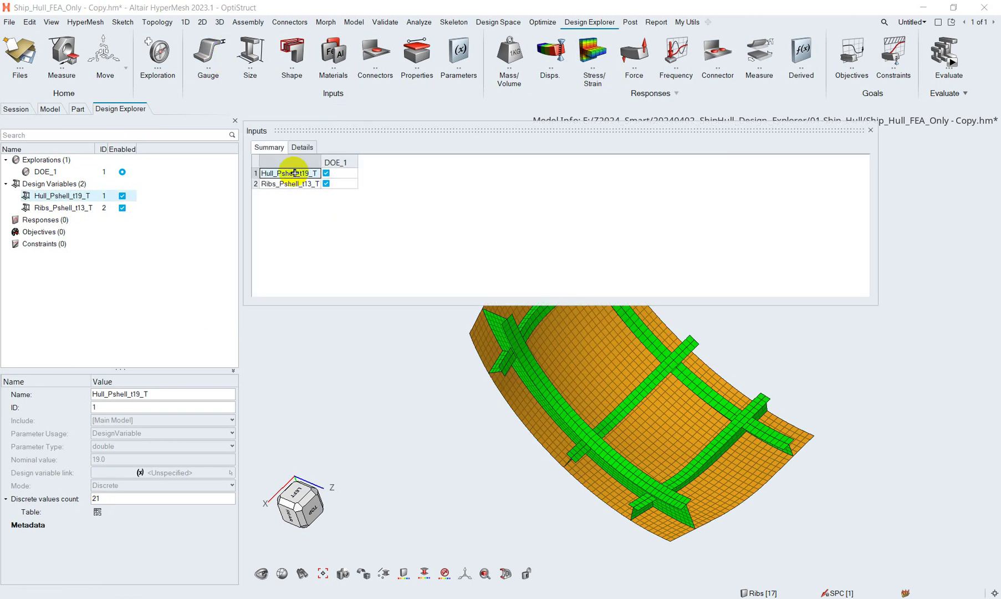
{"action": "left_click", "coordinate": [303, 147]}
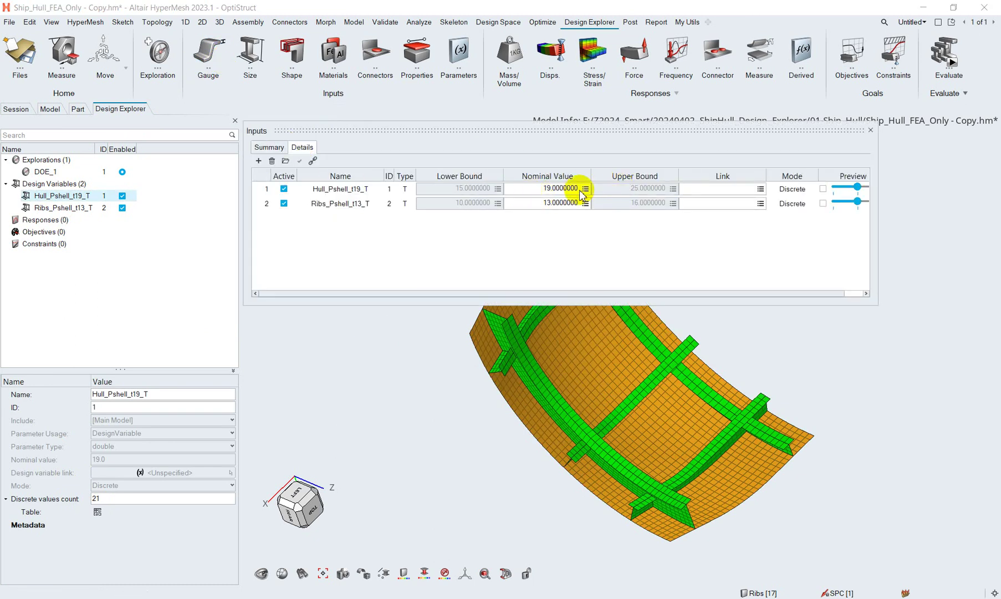
{"action": "left_click", "coordinate": [585, 189]}
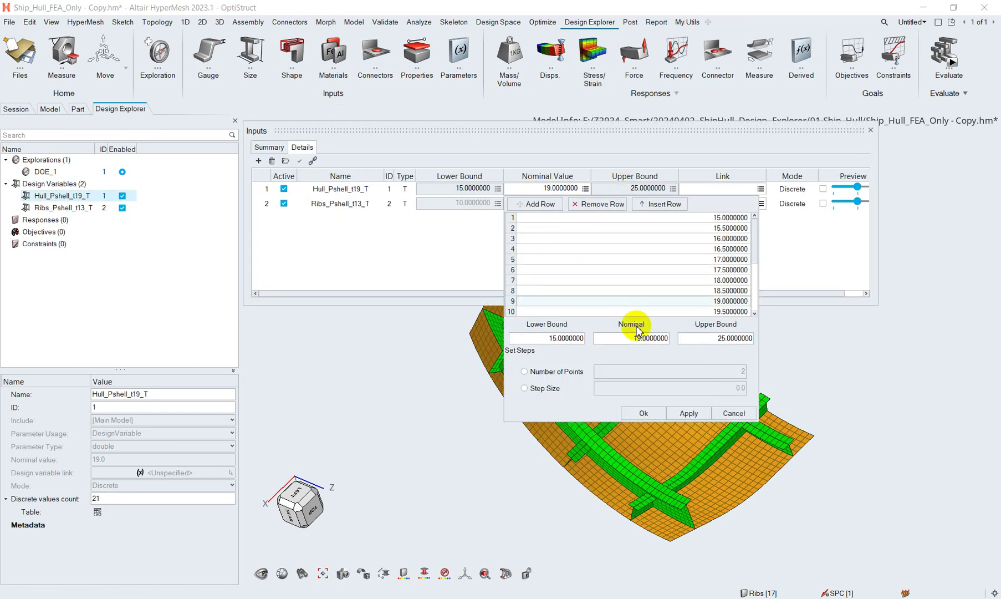
{"action": "left_click", "coordinate": [742, 413]}
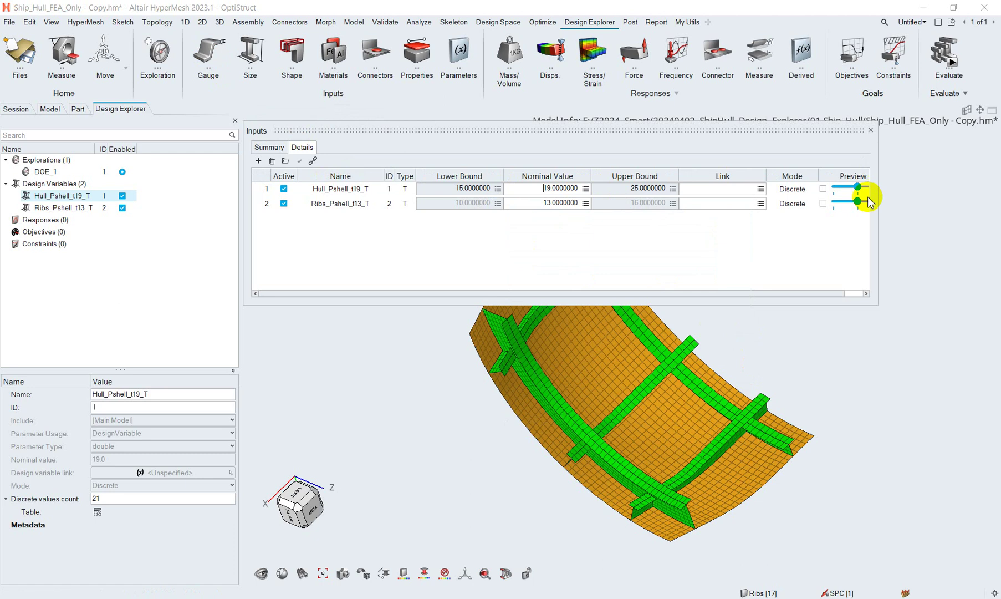
{"action": "left_click", "coordinate": [871, 132]}
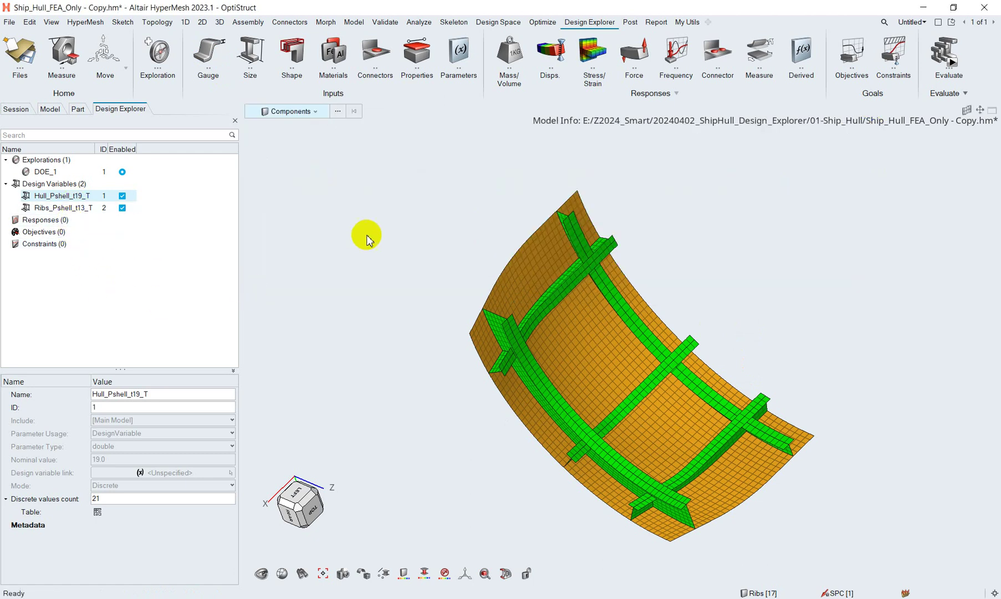
Create Mass/Volume response Mass_1 measured over Property entities and select it to check settings
{"action": "left_click", "coordinate": [56, 220]}
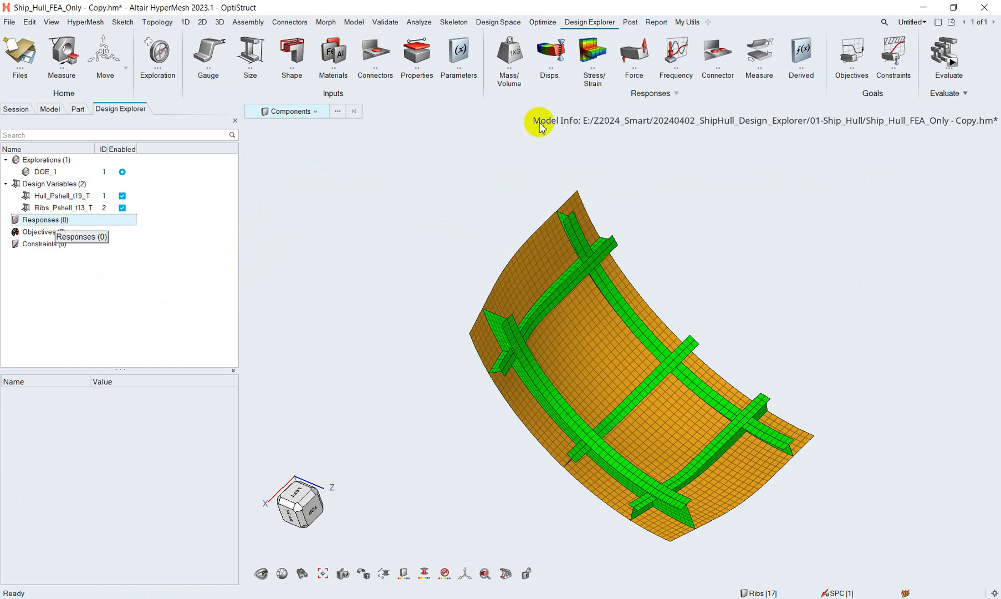
{"action": "left_click", "coordinate": [509, 58]}
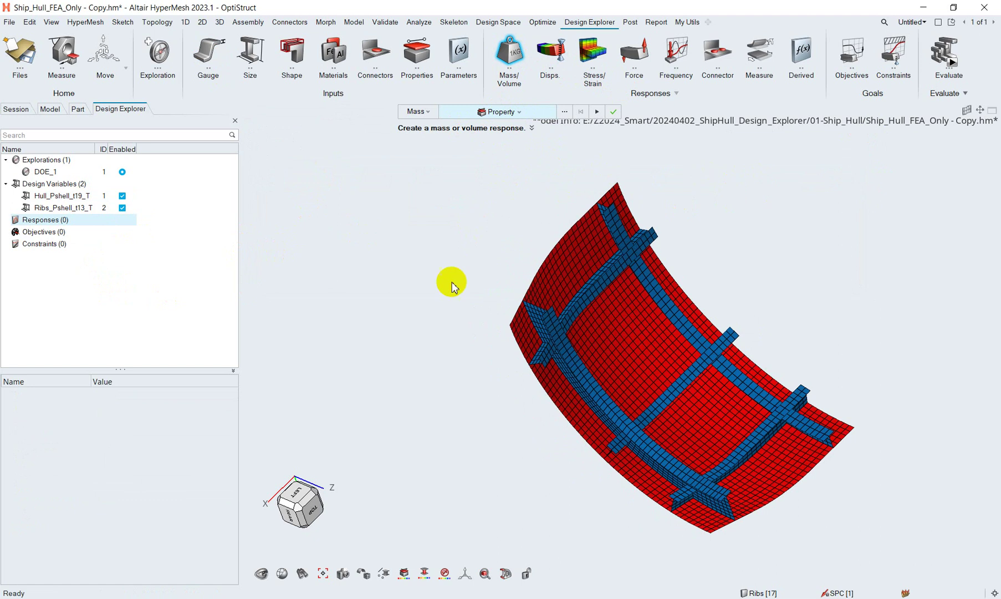
{"action": "left_click", "coordinate": [516, 112]}
{"action": "left_click", "coordinate": [521, 173]}
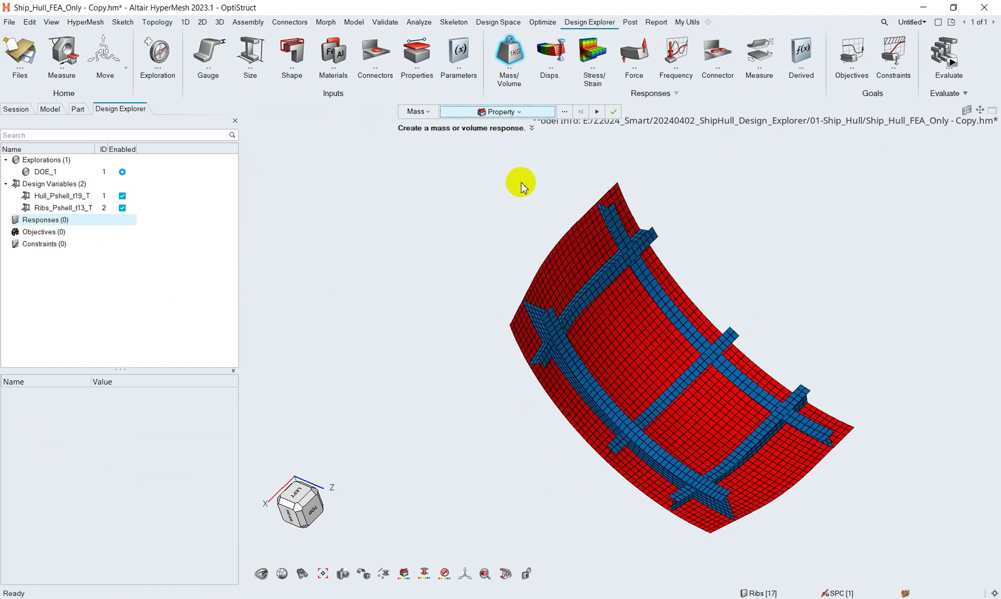
{"action": "left_click", "coordinate": [597, 112]}
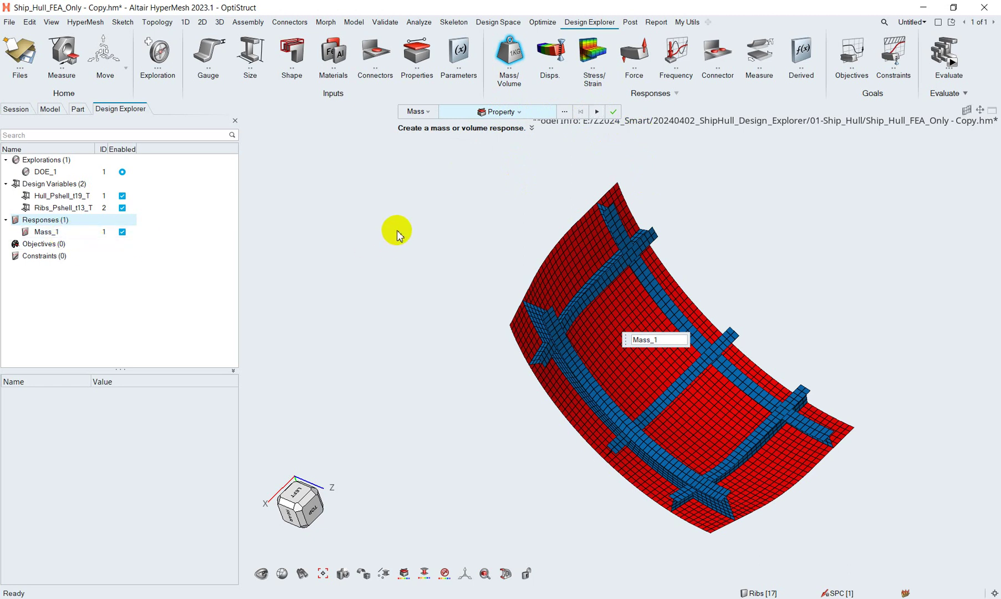
{"action": "key", "text": "Escape"}
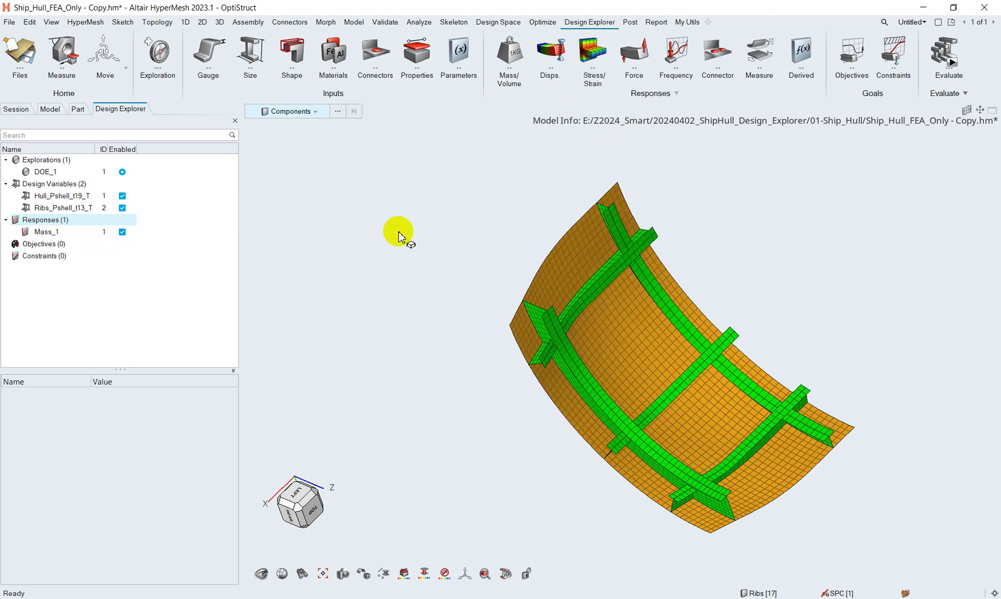
{"action": "left_click", "coordinate": [44, 233]}
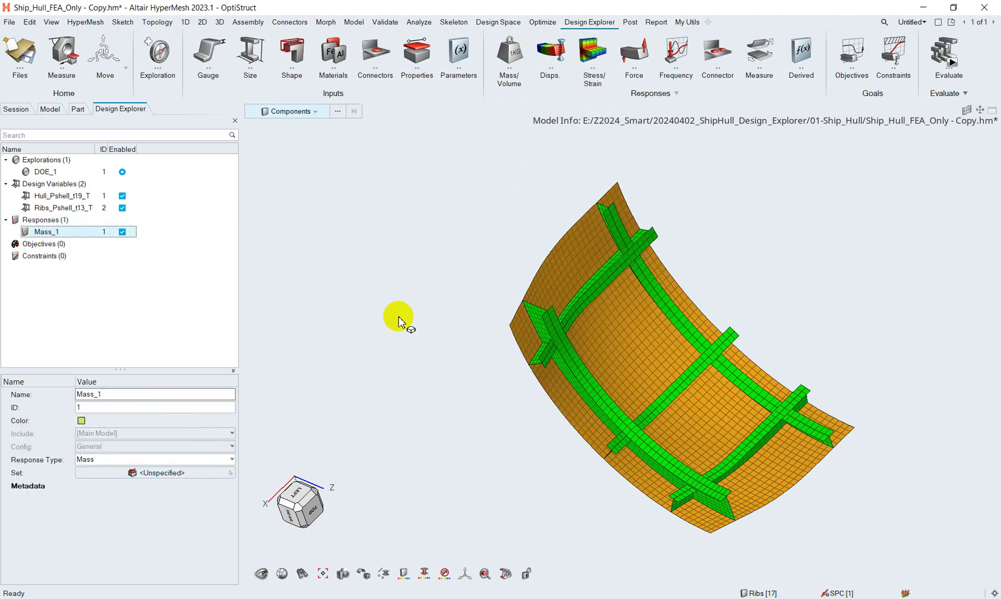
Start a stress response on Elements and window-select all hull and rib elements
{"action": "left_click", "coordinate": [594, 61]}
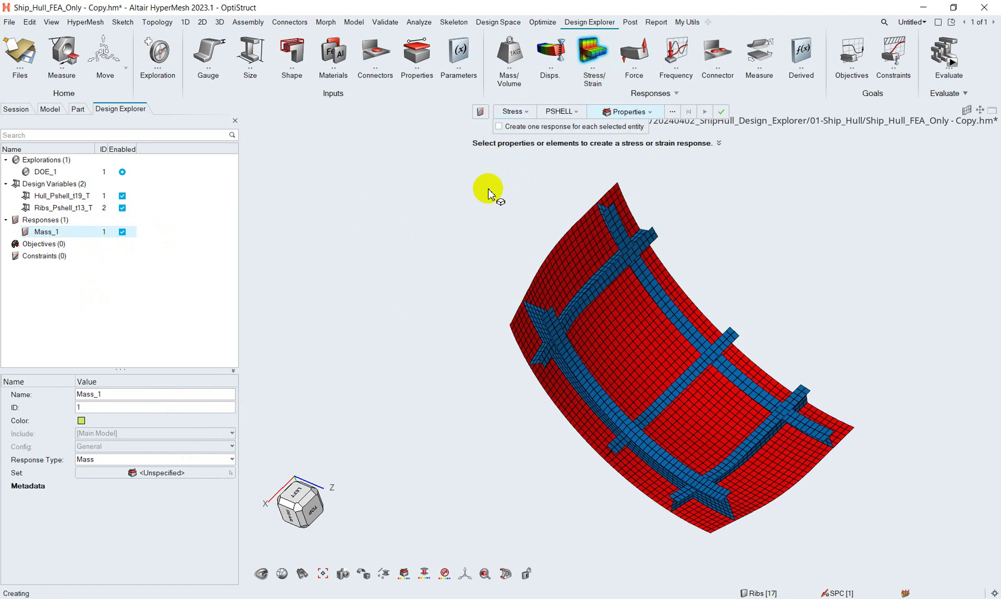
{"action": "middle_click_drag", "start_coordinate": [475, 212], "coordinate": [462, 181]}
{"action": "left_click", "coordinate": [627, 111]}
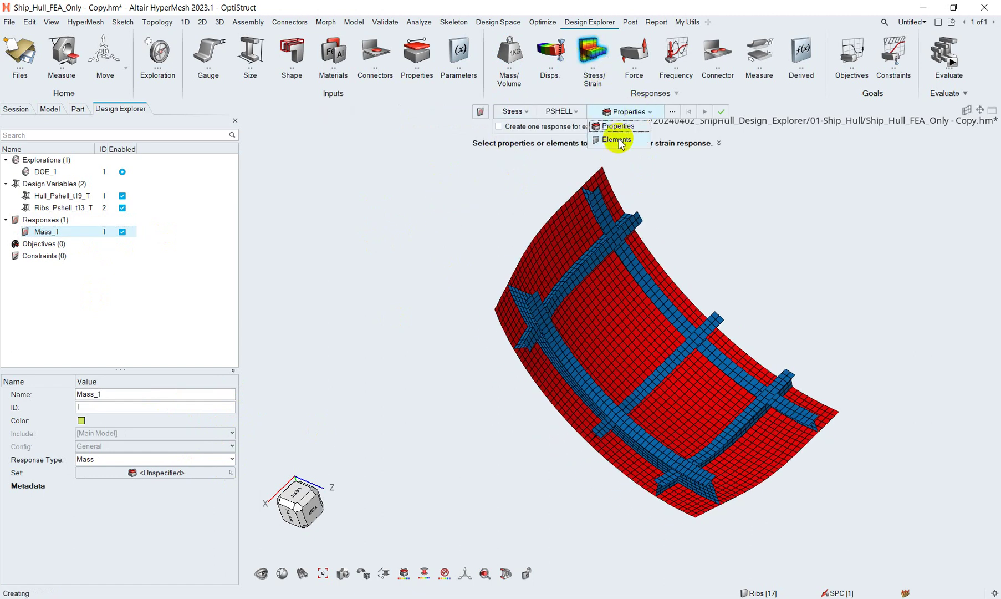
{"action": "left_click", "coordinate": [620, 140]}
{"action": "scroll", "coordinate": [508, 247], "scroll_direction": "down", "scroll_amount": 3}
{"action": "left_click_drag", "start_coordinate": [441, 205], "coordinate": [800, 470], "text": "shift"}
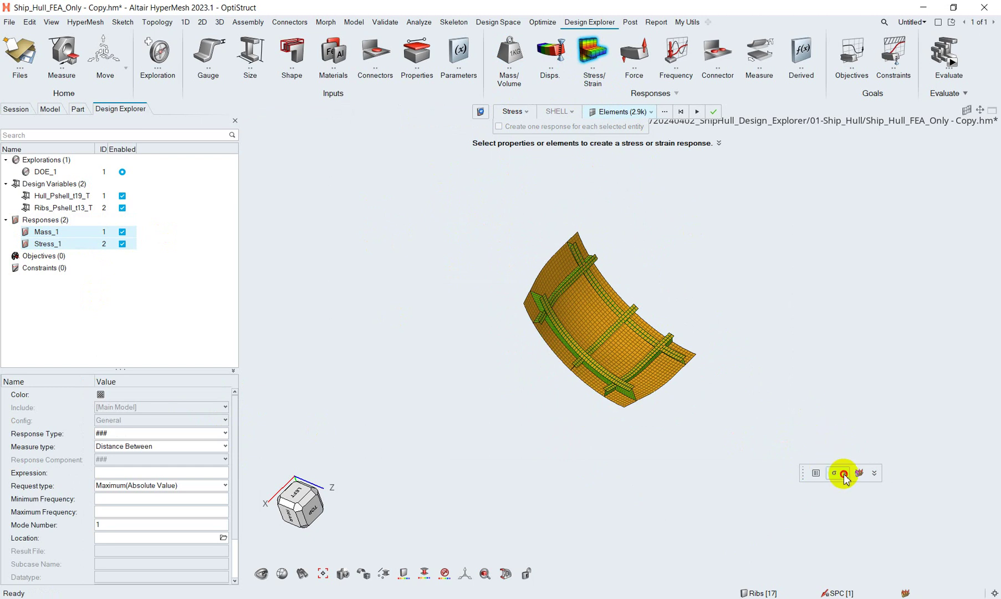
Assign the Linear_Static load case to Stress_1 in the Entity Editor
{"action": "left_click", "coordinate": [815, 472]}
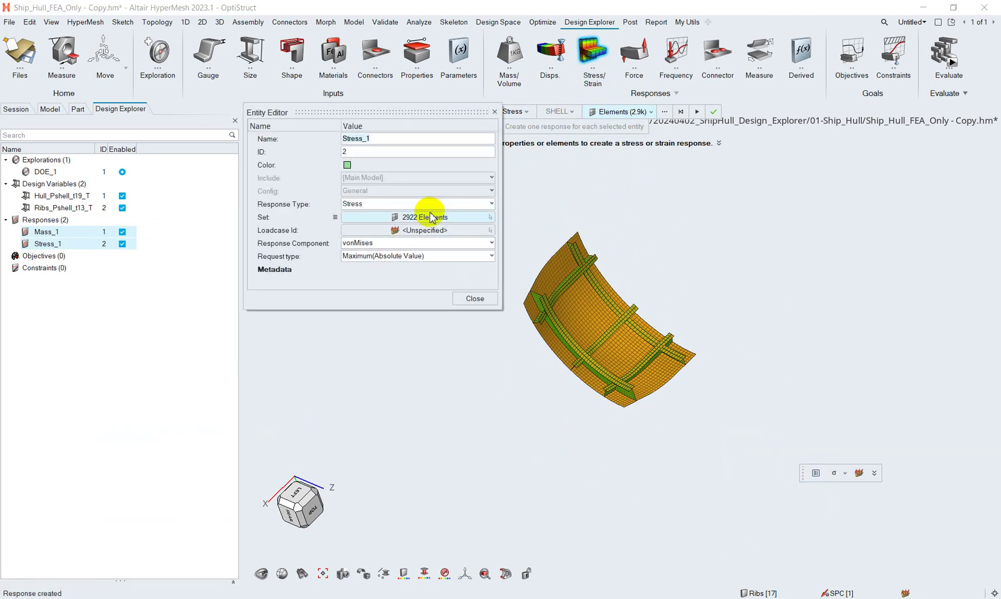
{"action": "left_click", "coordinate": [430, 229]}
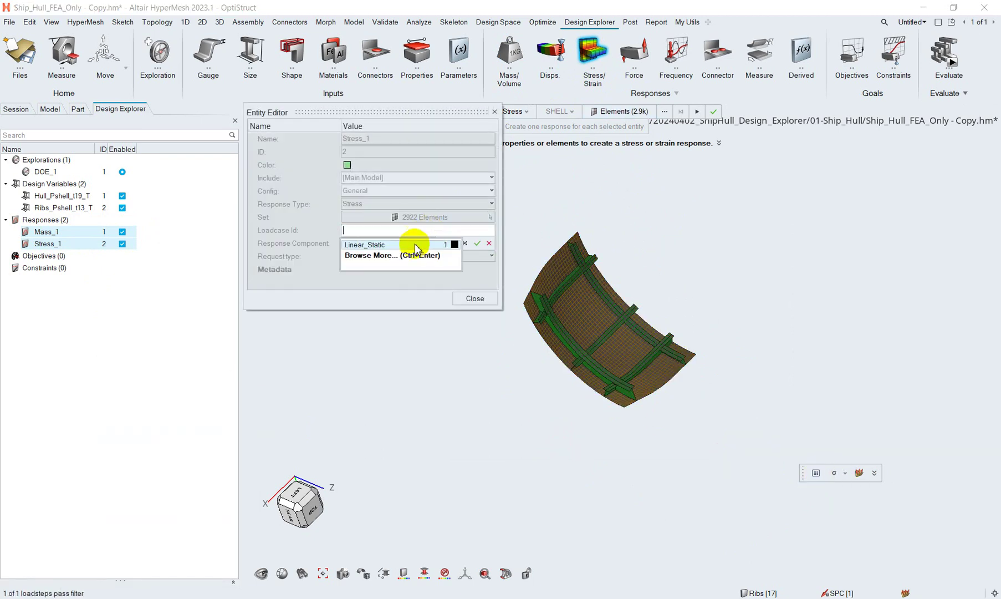
{"action": "left_click", "coordinate": [398, 245]}
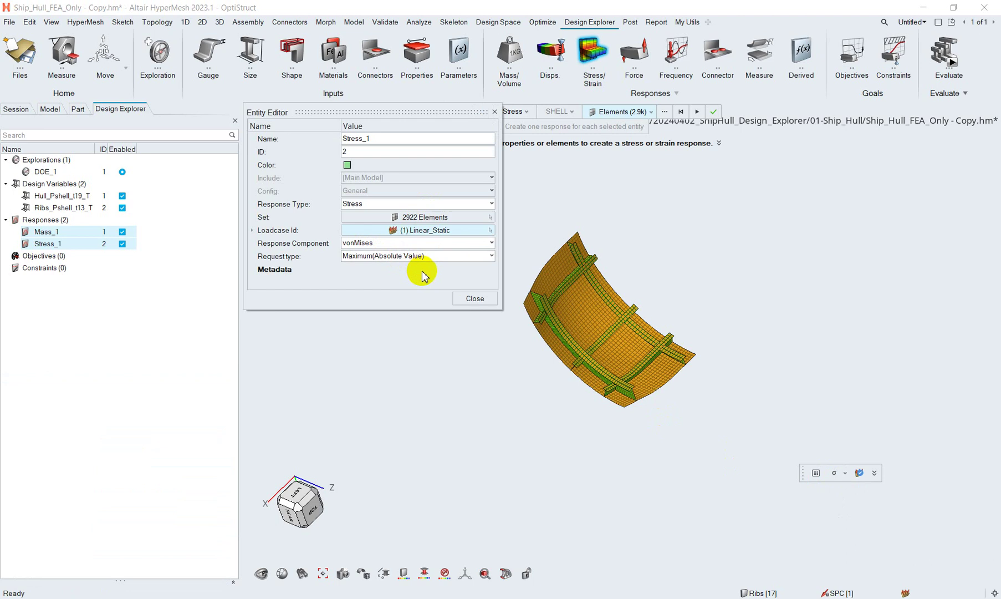
{"action": "left_click", "coordinate": [471, 298]}
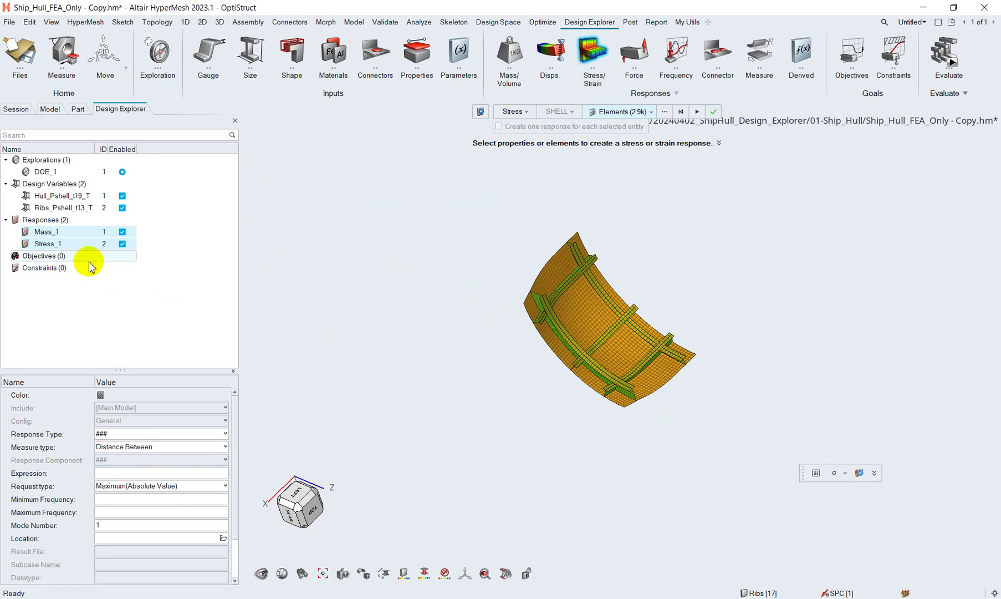
{"action": "left_click", "coordinate": [112, 319]}
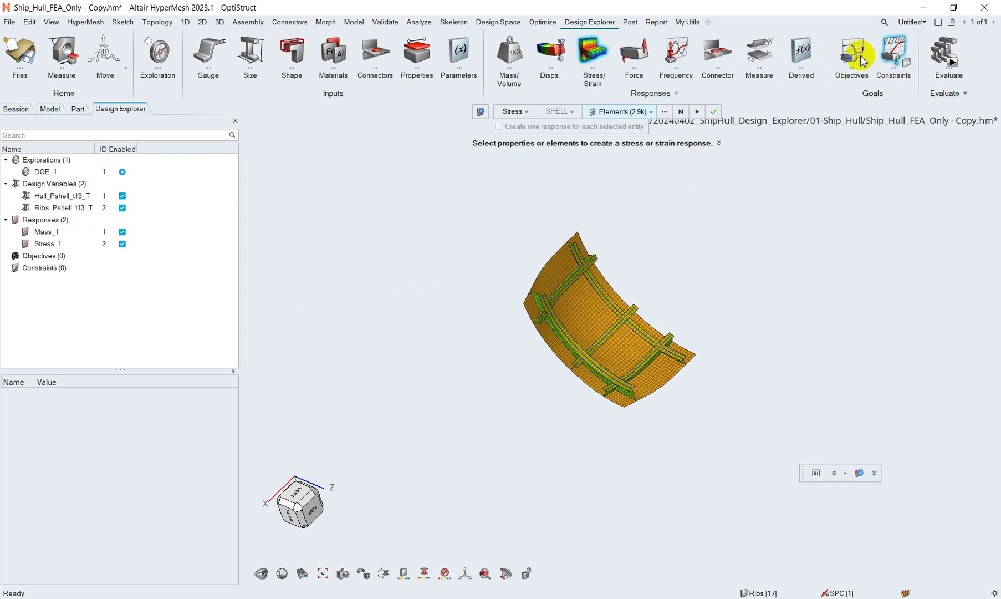
In DOE_1's Evaluate settings, try the Full Factorial, MELS and Latin HyperCube DOE types
{"action": "left_click", "coordinate": [953, 65]}
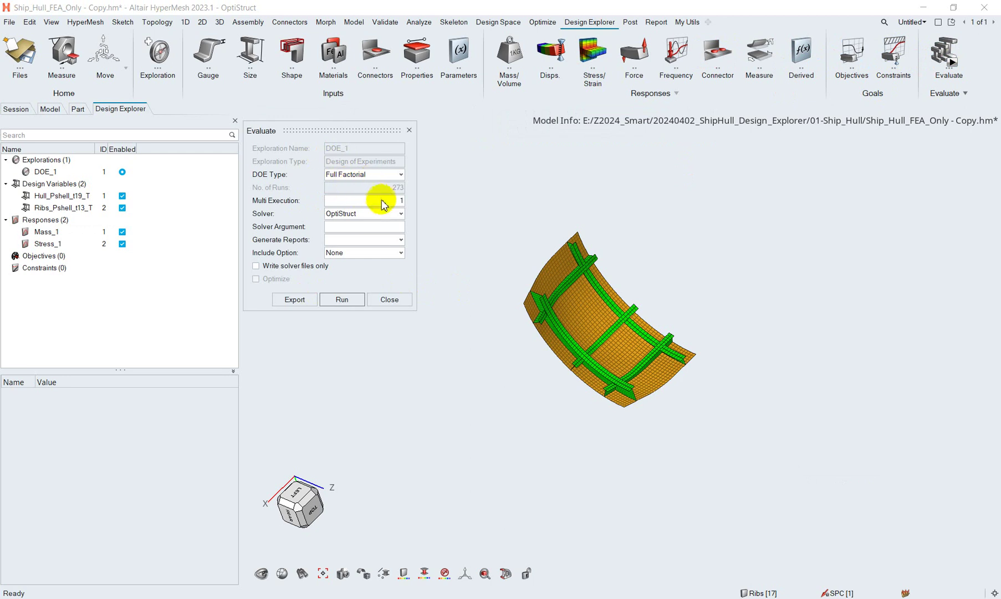
{"action": "left_click", "coordinate": [373, 174]}
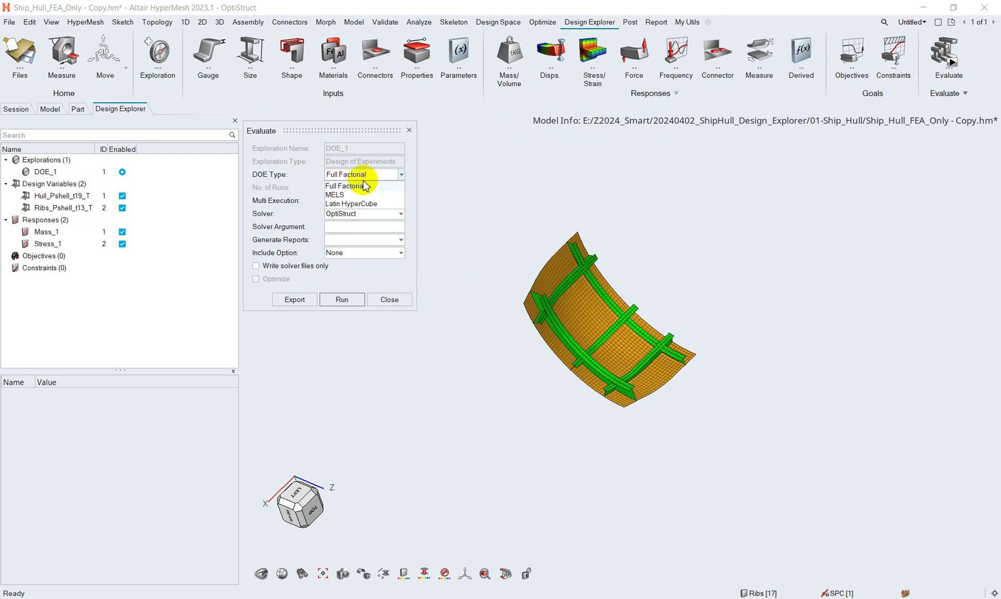
{"action": "left_click", "coordinate": [363, 186]}
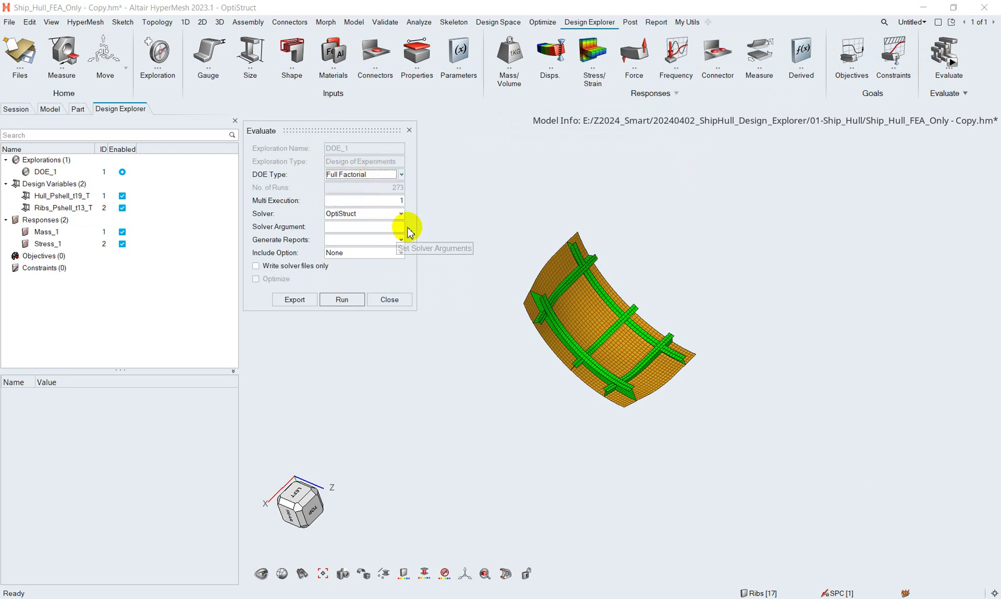
{"action": "left_click", "coordinate": [389, 201]}
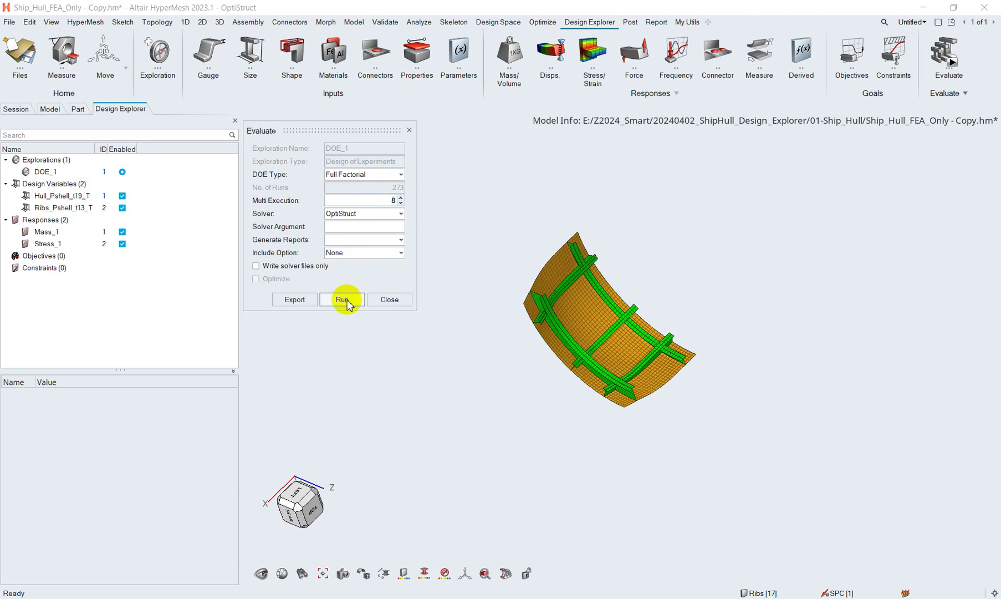
{"action": "left_click", "coordinate": [391, 174]}
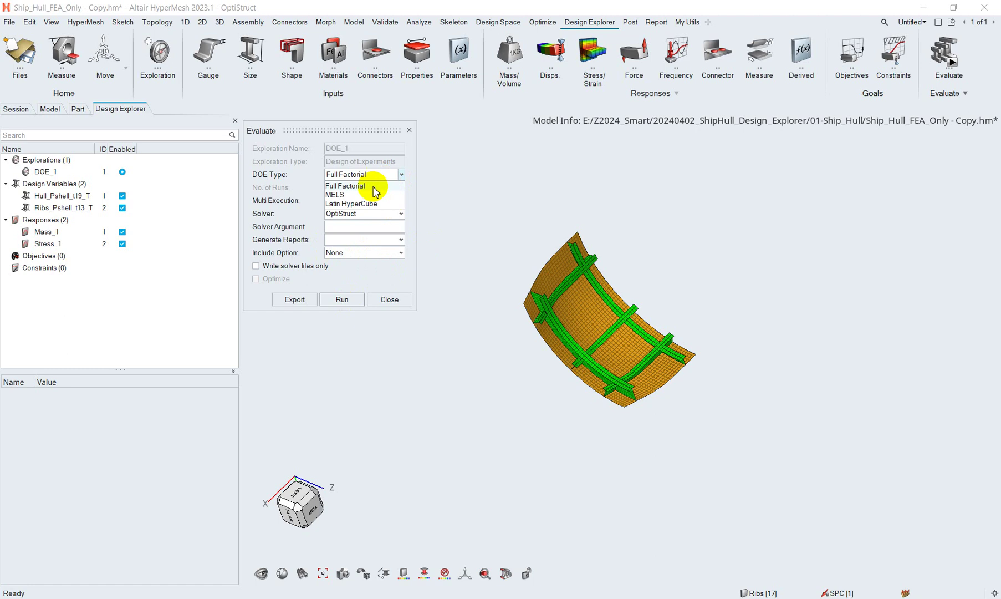
{"action": "left_click", "coordinate": [343, 195]}
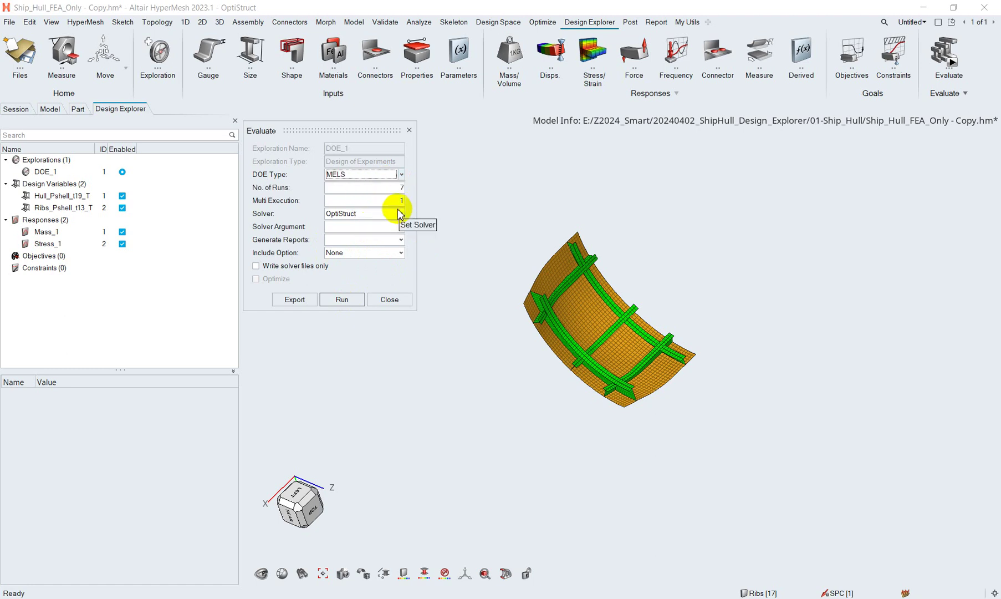
{"action": "left_click", "coordinate": [395, 174]}
{"action": "left_click", "coordinate": [357, 204]}
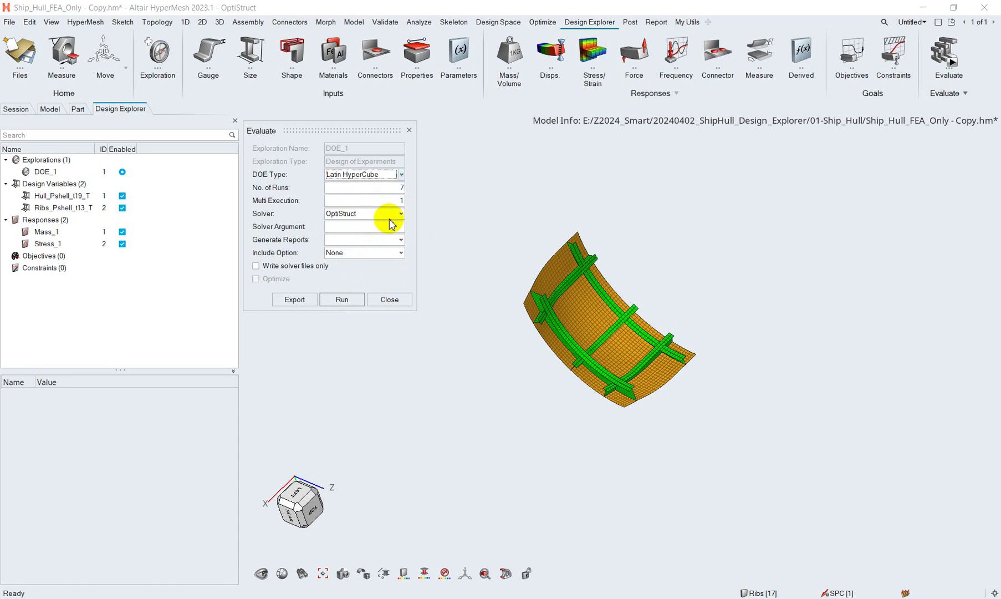
Set Full Factorial with Multi Execution 8 and run the 273-design evaluation
{"action": "left_click", "coordinate": [391, 174]}
{"action": "left_click", "coordinate": [360, 186]}
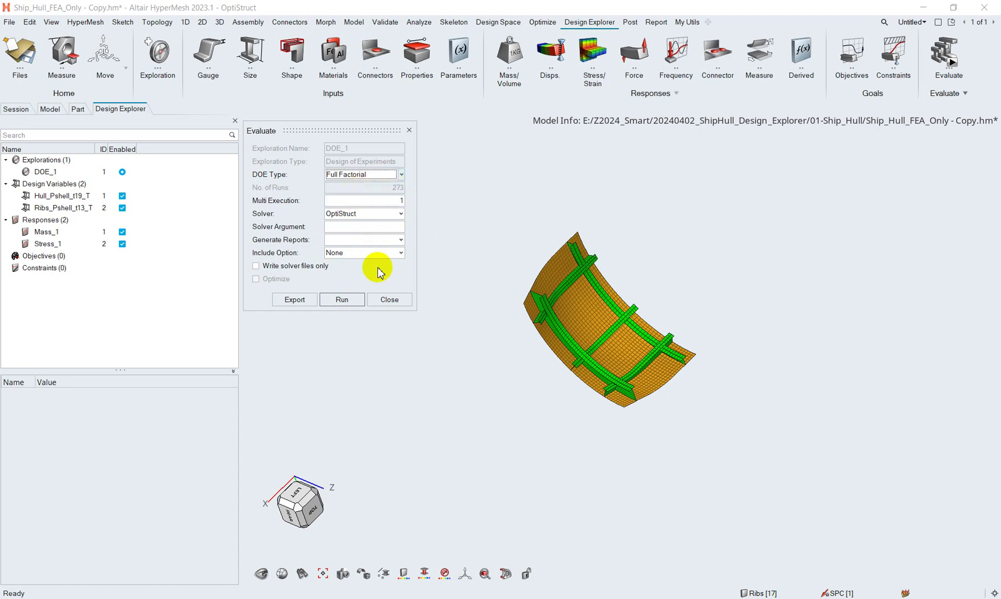
{"action": "left_click", "coordinate": [392, 201]}
{"action": "key", "text": "BackSpace"}
{"action": "type", "text": "8"}
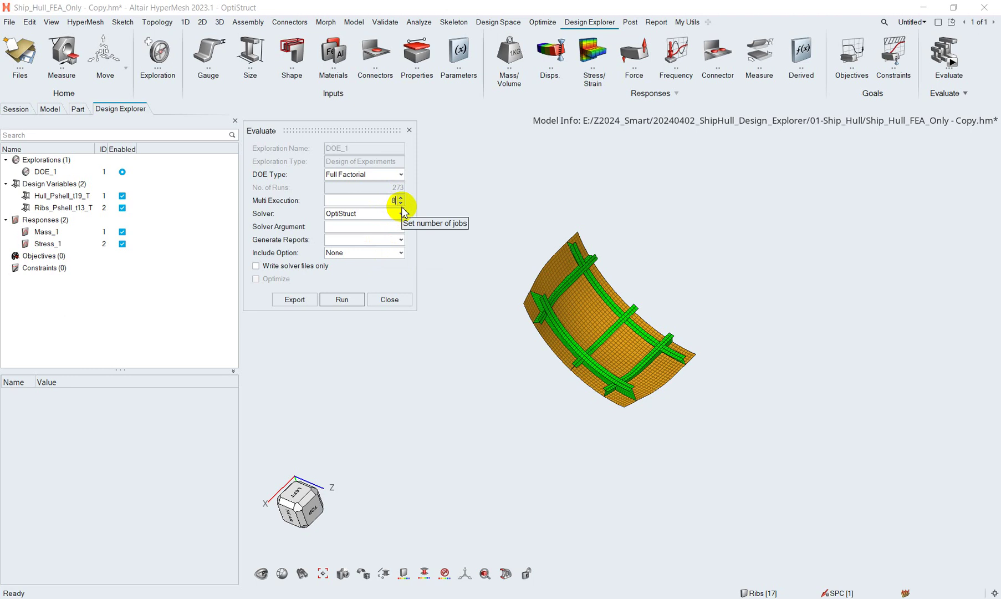
{"action": "left_click", "coordinate": [342, 302]}
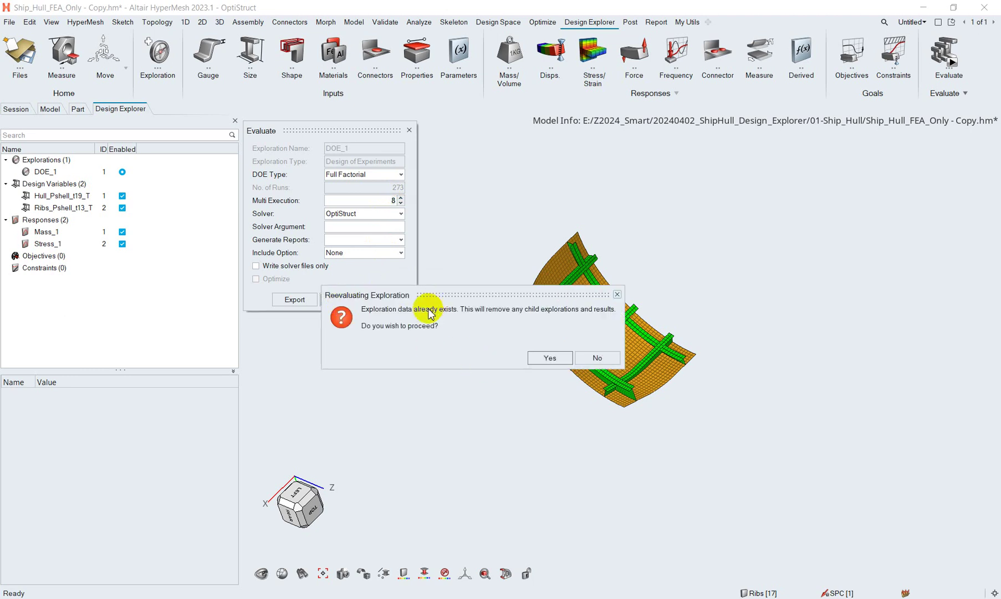
{"action": "left_click", "coordinate": [551, 358]}
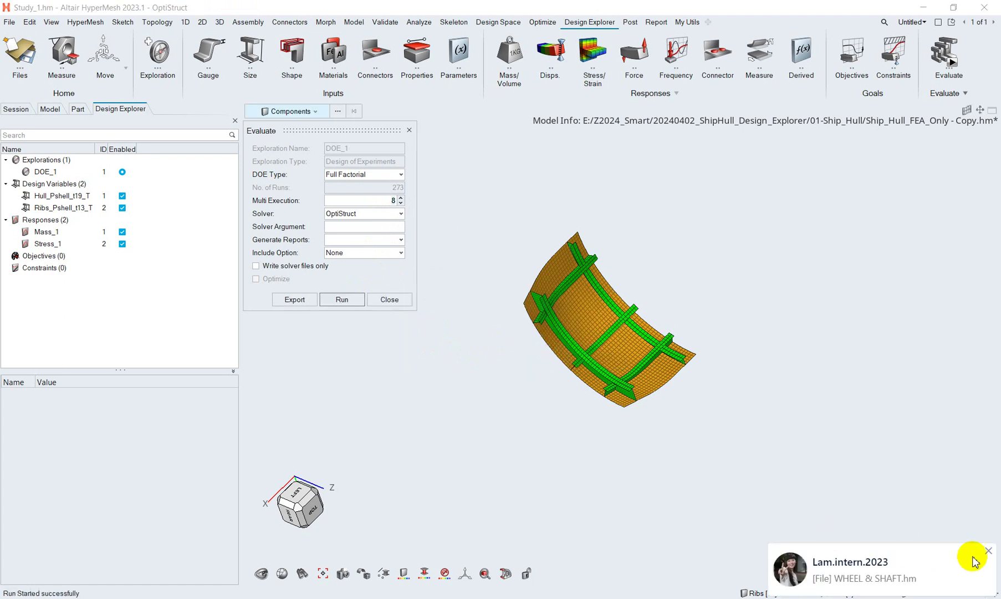
Close the finished DOE_1 status window and open Results Explorer for the 273 runs
{"action": "left_click", "coordinate": [989, 550]}
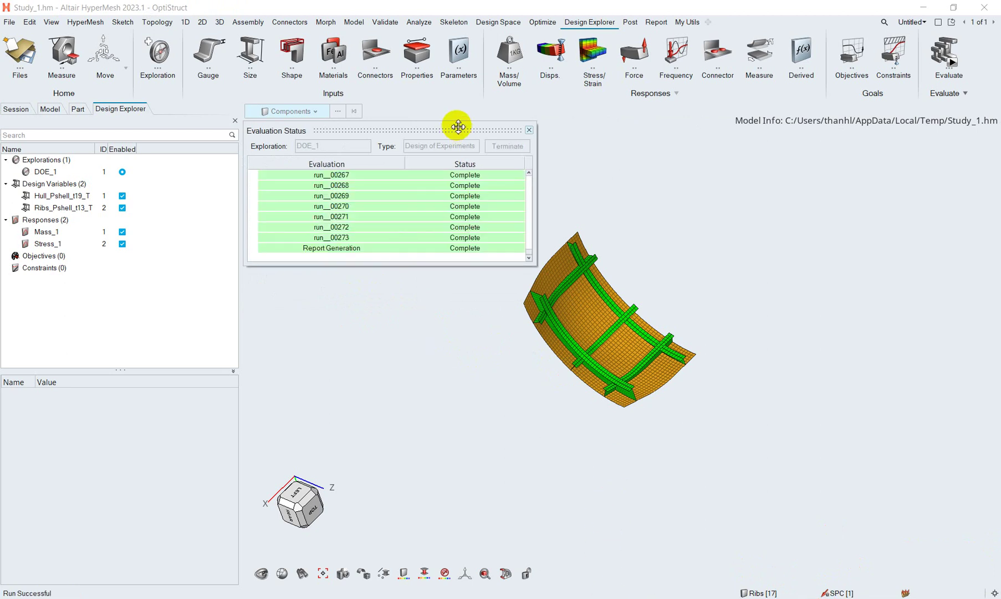
{"action": "left_click_drag", "start_coordinate": [435, 130], "coordinate": [472, 177]}
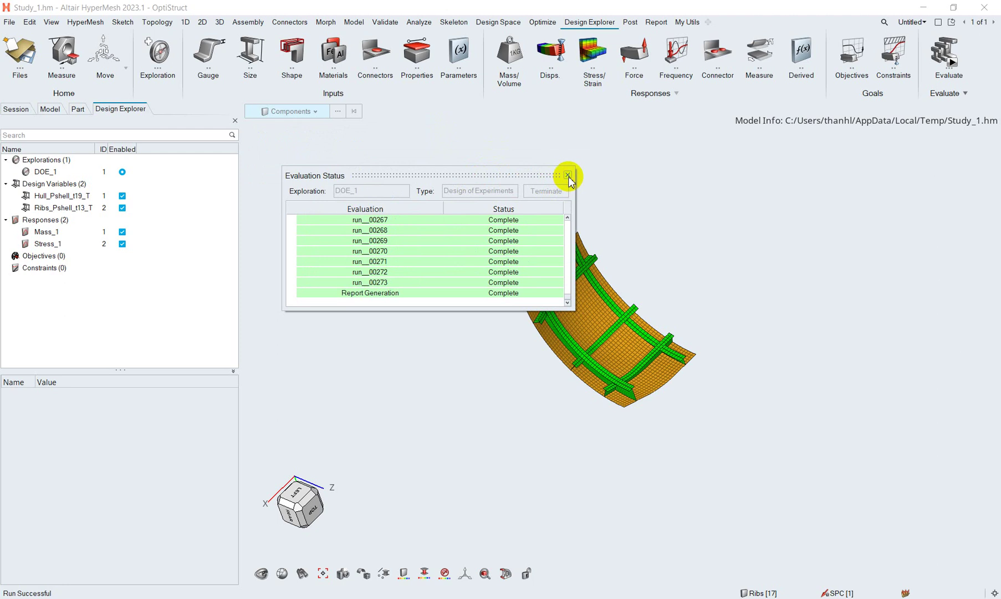
{"action": "left_click", "coordinate": [568, 175]}
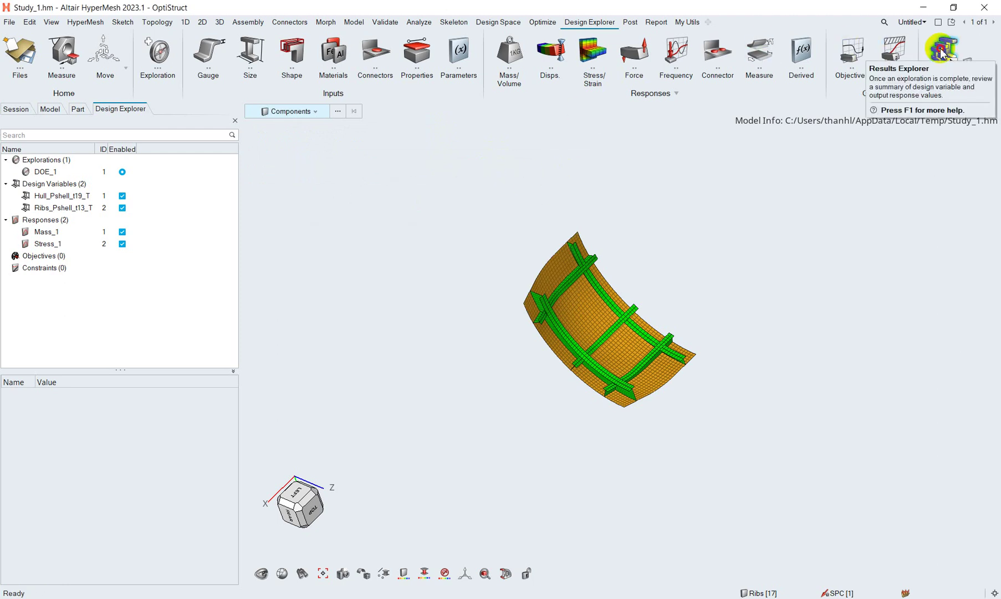
{"action": "left_click", "coordinate": [940, 48]}
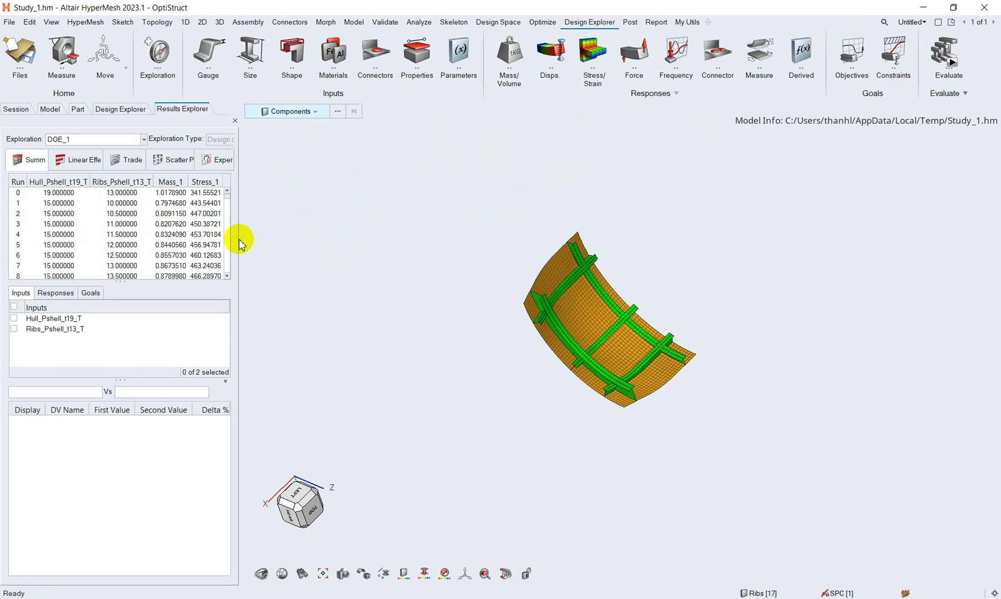
Show Mass_1 linear effects: hull thickness 0.3763510 versus ribs 0.1397650
{"action": "left_click_drag", "start_coordinate": [240, 243], "coordinate": [331, 241]}
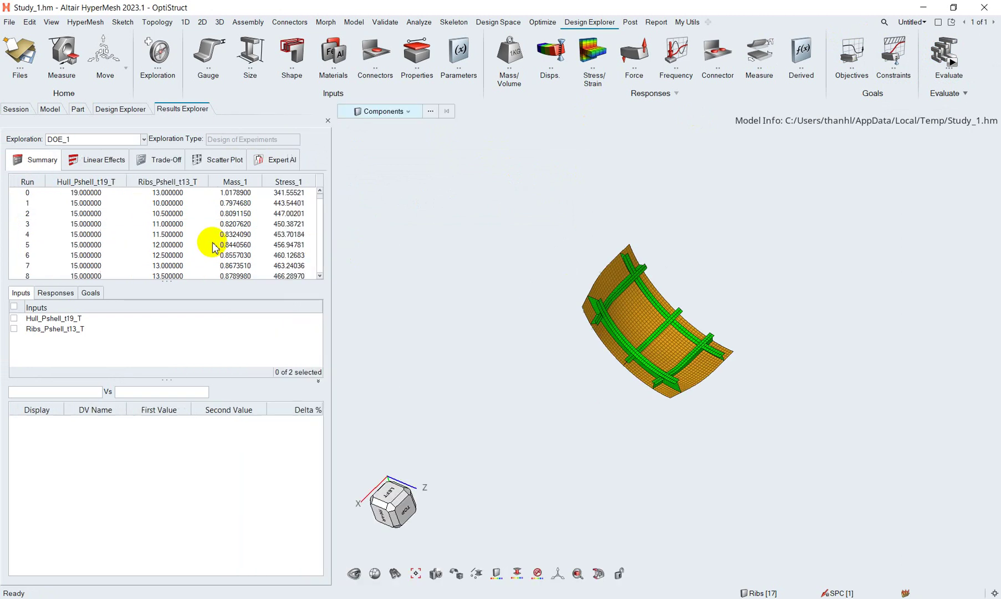
{"action": "left_click", "coordinate": [106, 161]}
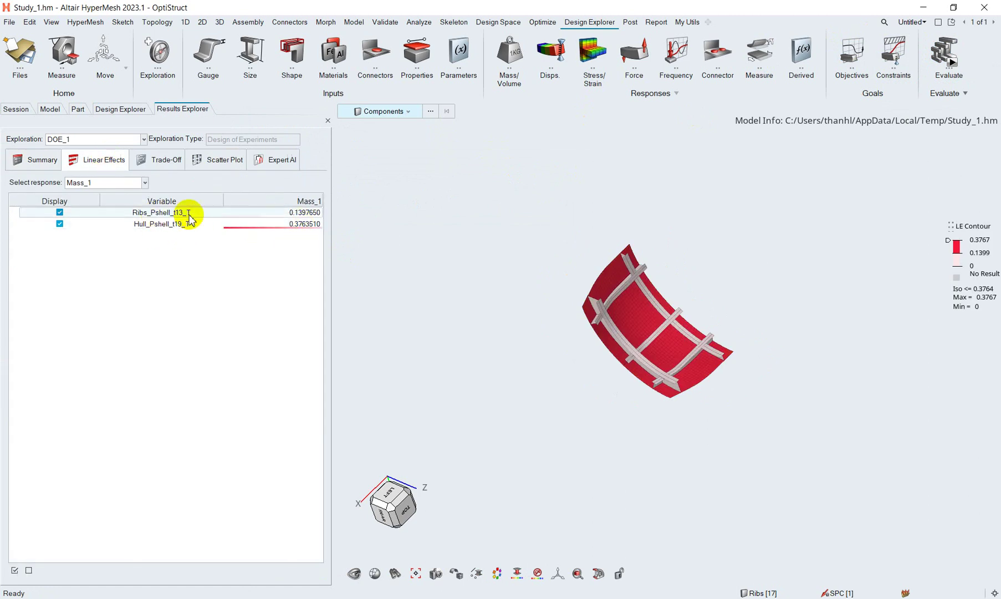
{"action": "left_click", "coordinate": [169, 224]}
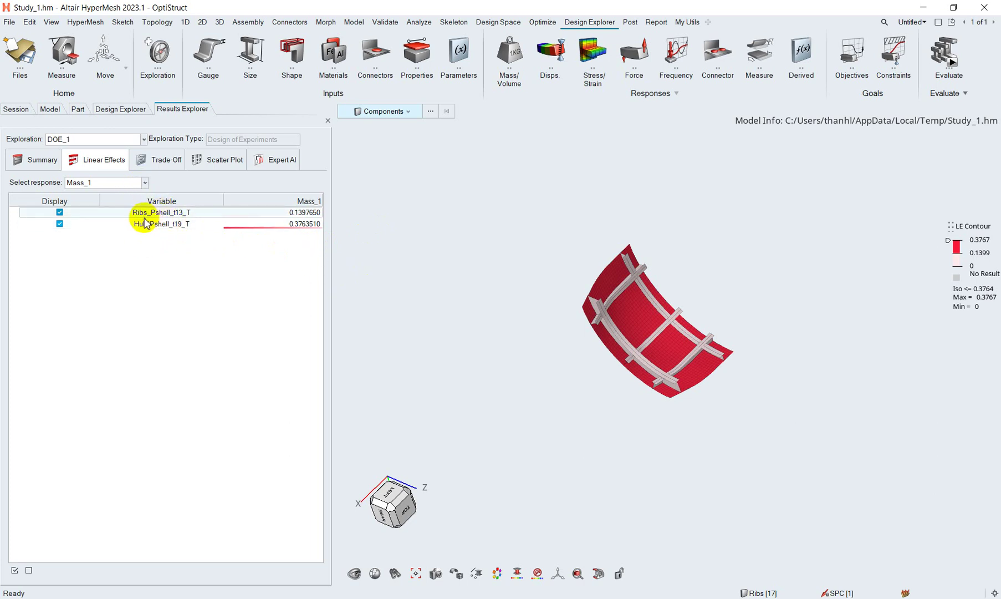
{"action": "left_click", "coordinate": [140, 183]}
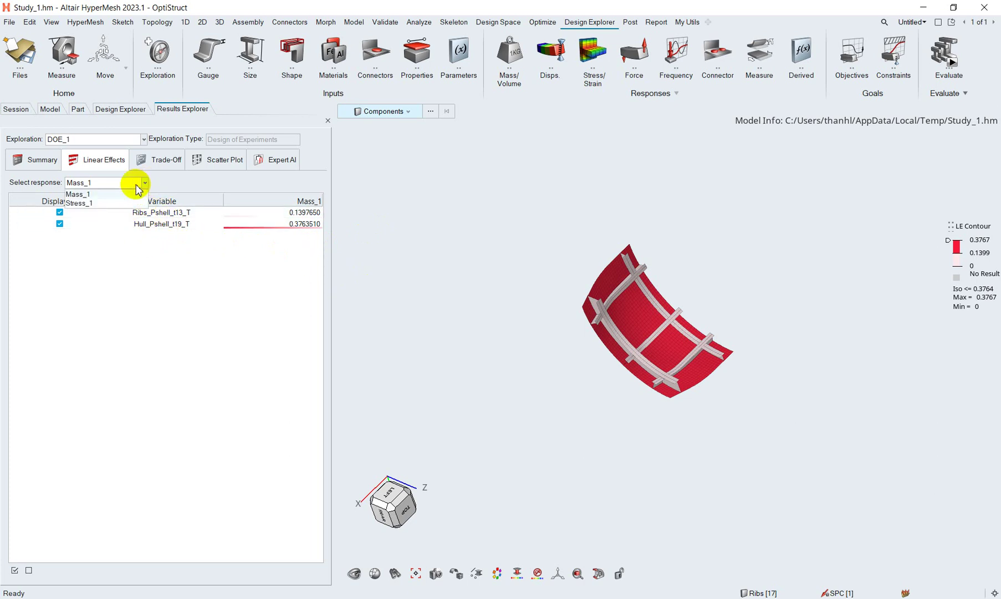
{"action": "left_click", "coordinate": [83, 203]}
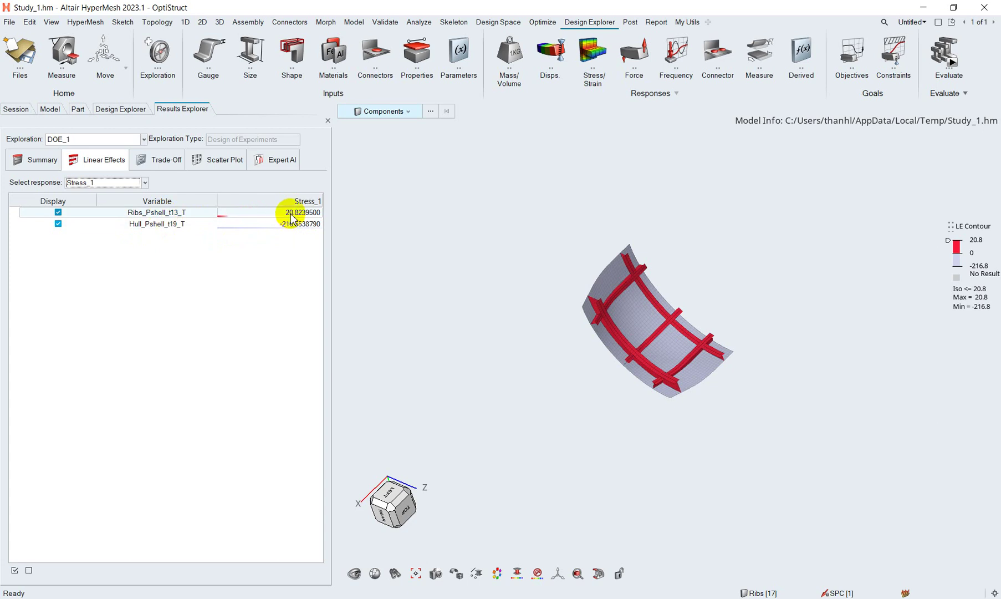
{"action": "left_click", "coordinate": [124, 184]}
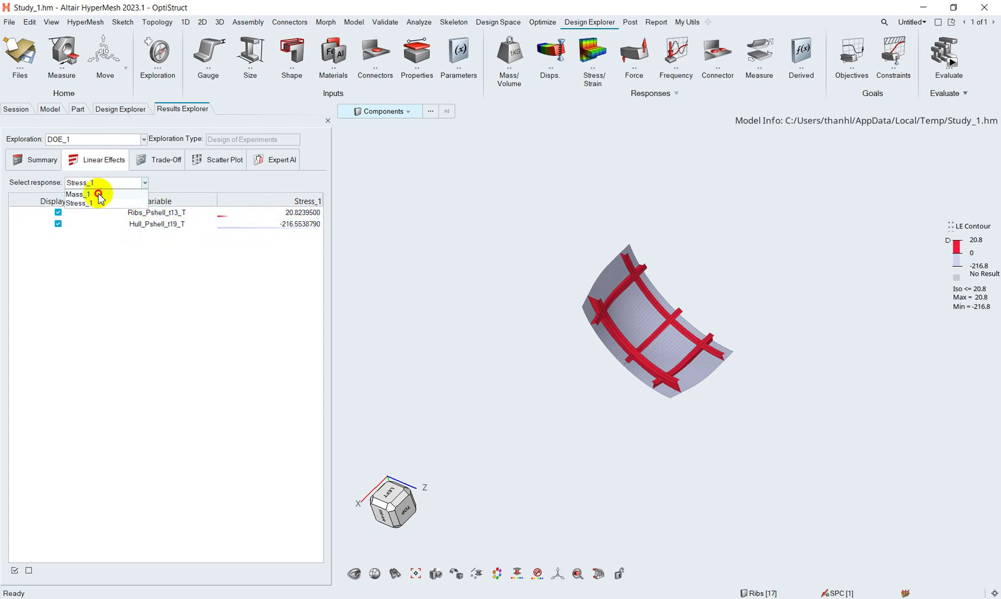
{"action": "left_click", "coordinate": [99, 195]}
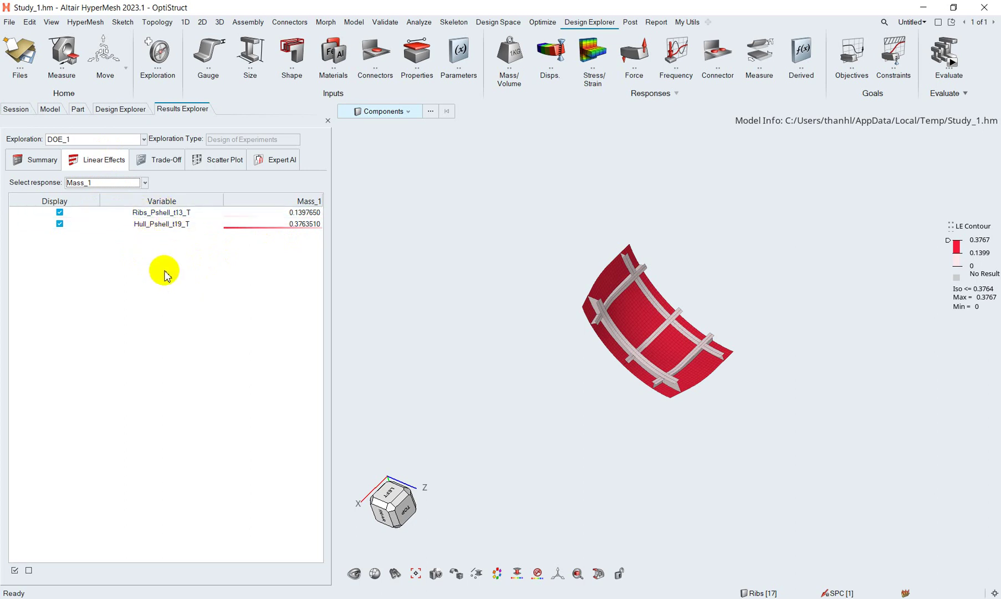
Add a new Optimization exploration, Optimization_2, to Study_1
{"action": "left_click", "coordinate": [327, 121]}
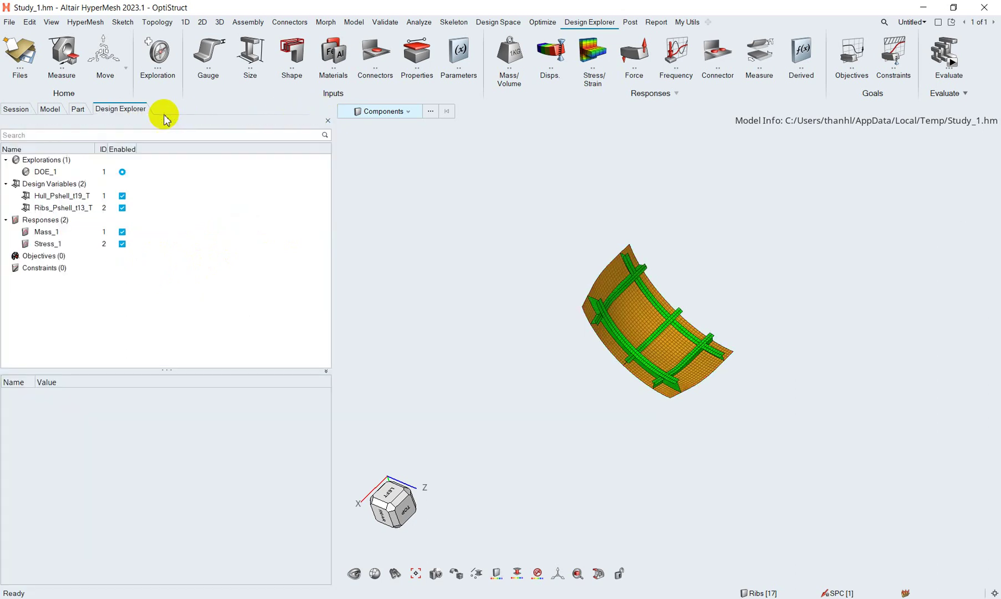
{"action": "left_click", "coordinate": [157, 42]}
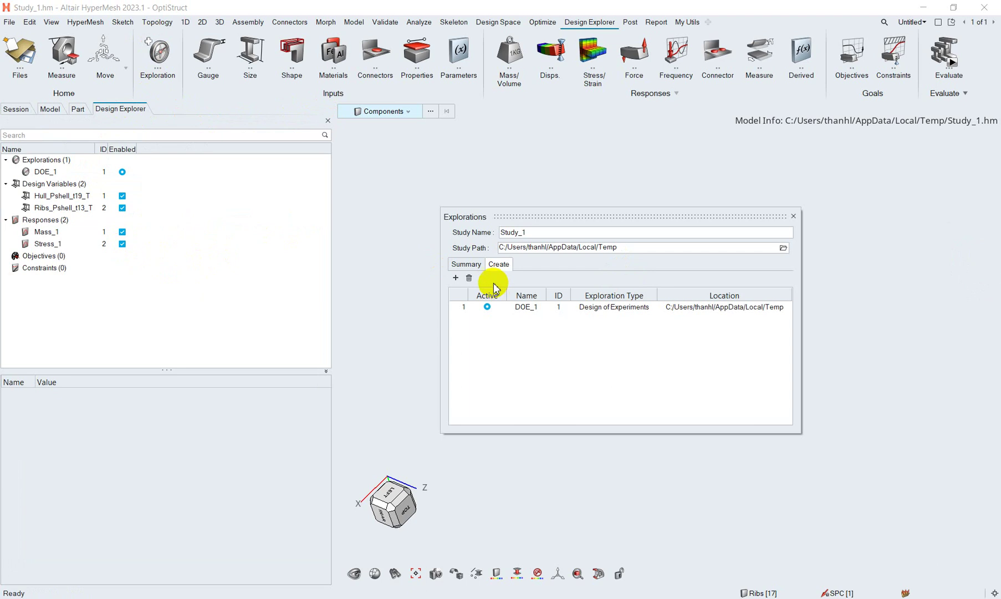
{"action": "left_click", "coordinate": [455, 277]}
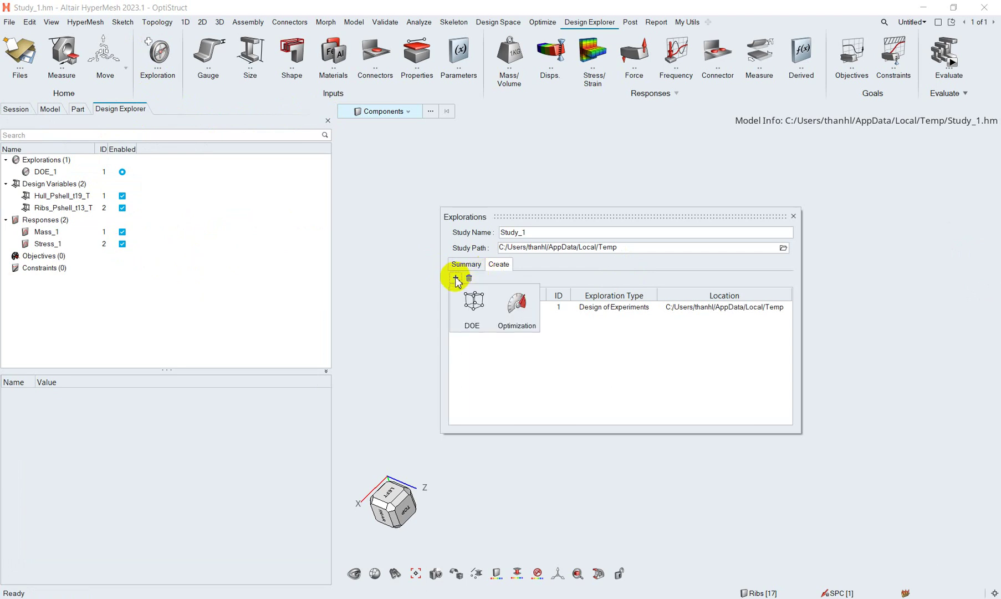
{"action": "left_click", "coordinate": [519, 315]}
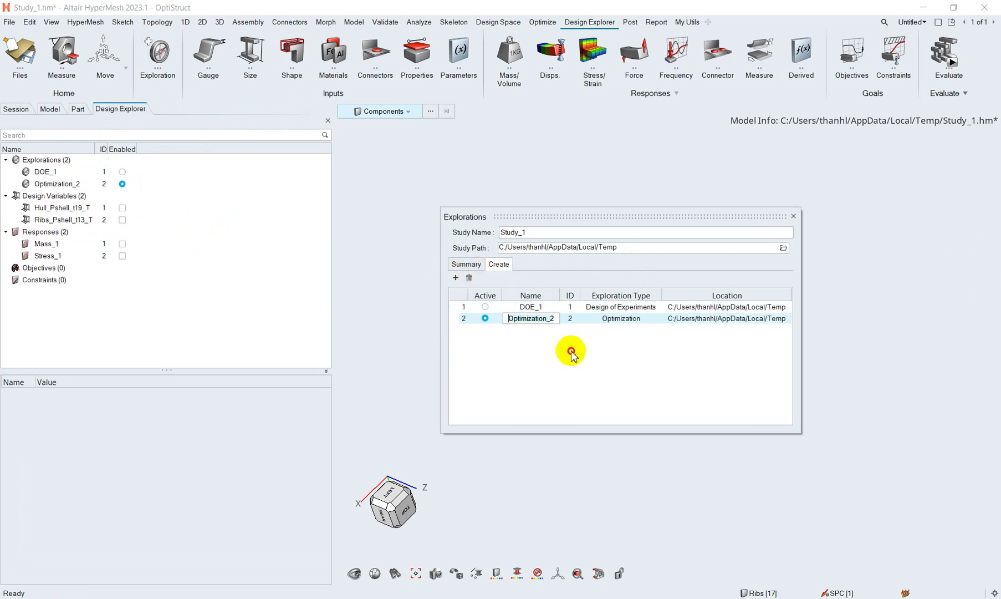
{"action": "left_click", "coordinate": [793, 217]}
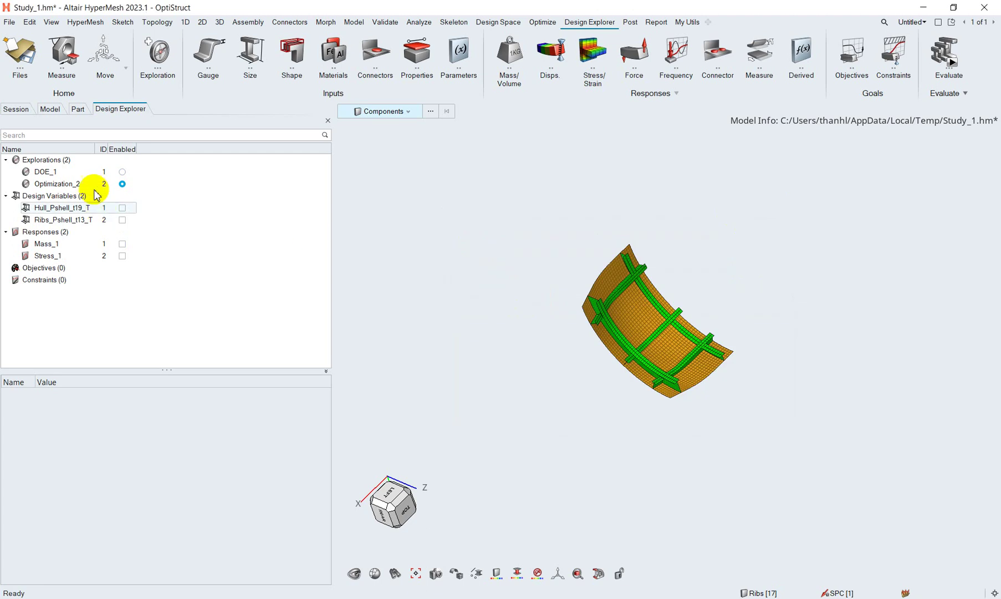
Enable Hull_Pshell_t19_T, Ribs_Pshell_t13_T, Mass_1 and Stress_1 in Optimization_2
{"action": "left_click", "coordinate": [122, 208]}
{"action": "left_click", "coordinate": [122, 220]}
{"action": "left_click", "coordinate": [122, 243]}
{"action": "left_click", "coordinate": [122, 256]}
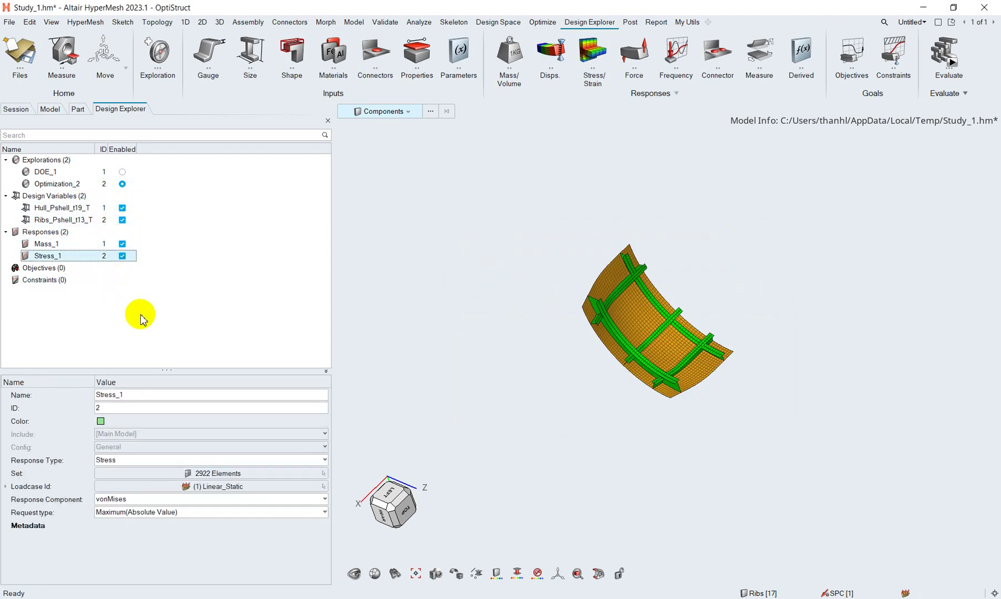
Create objective Mass_1_O set to minimize the Mass_1 response
{"action": "left_click", "coordinate": [854, 62]}
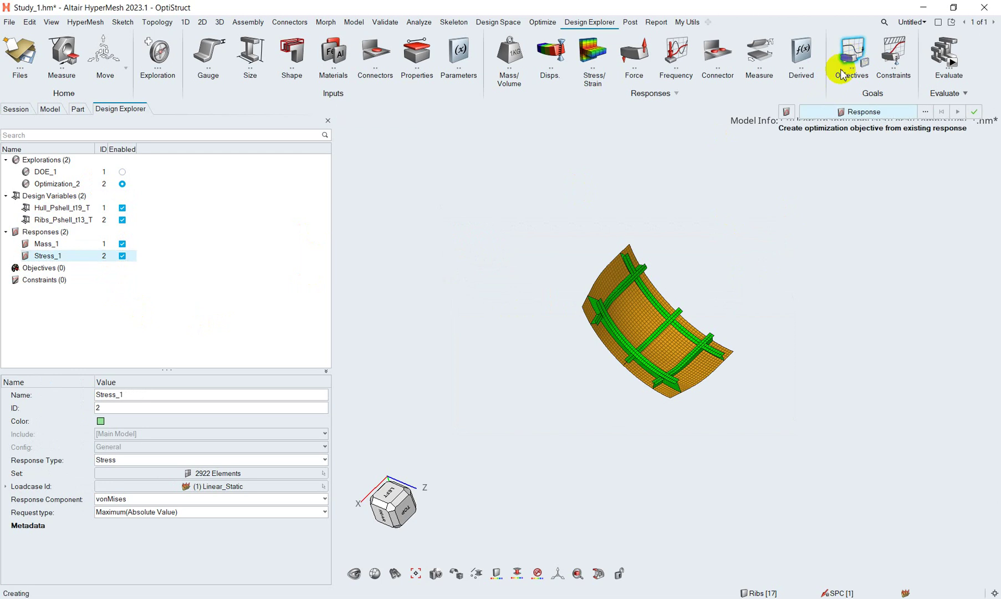
{"action": "left_click", "coordinate": [924, 111]}
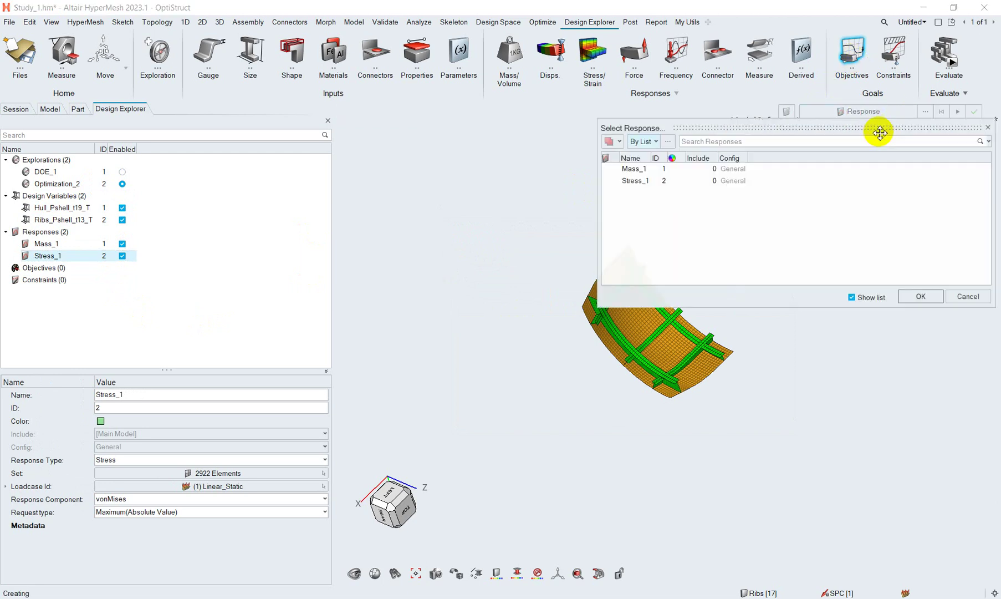
{"action": "left_click", "coordinate": [636, 172]}
{"action": "left_click", "coordinate": [916, 297]}
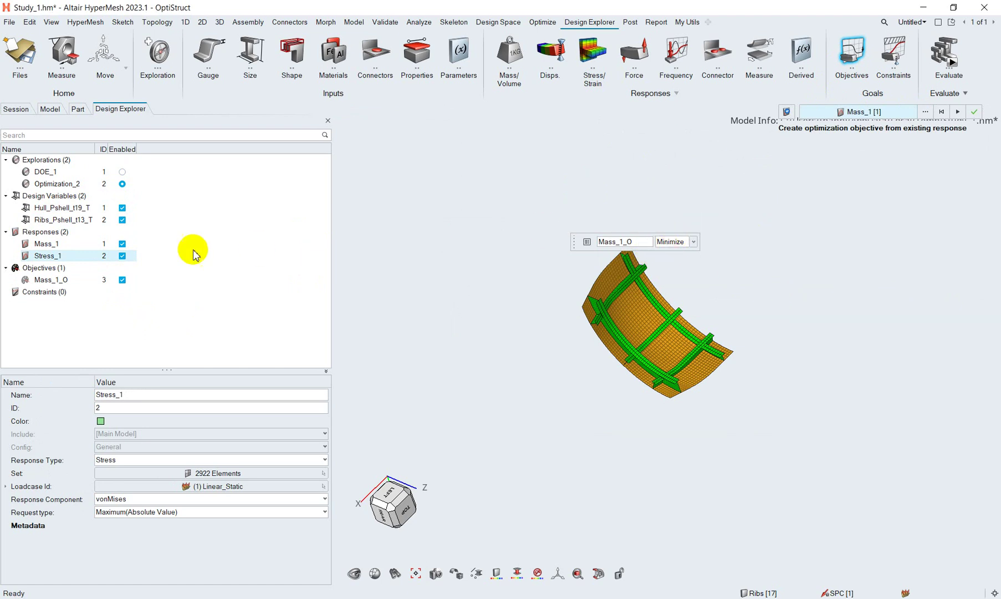
{"action": "left_click", "coordinate": [60, 283]}
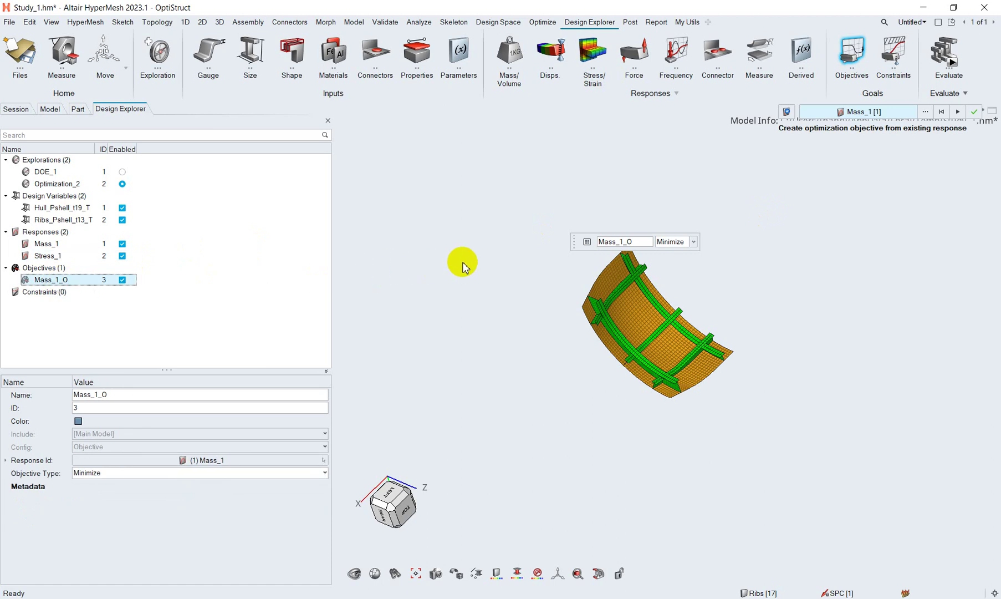
{"action": "left_click", "coordinate": [463, 266]}
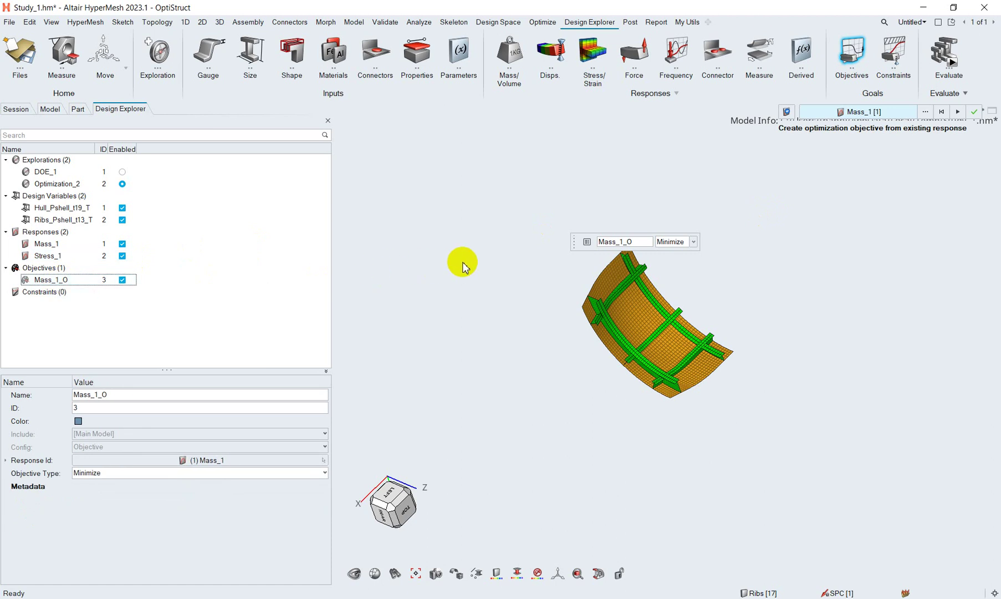
{"action": "left_click", "coordinate": [819, 200]}
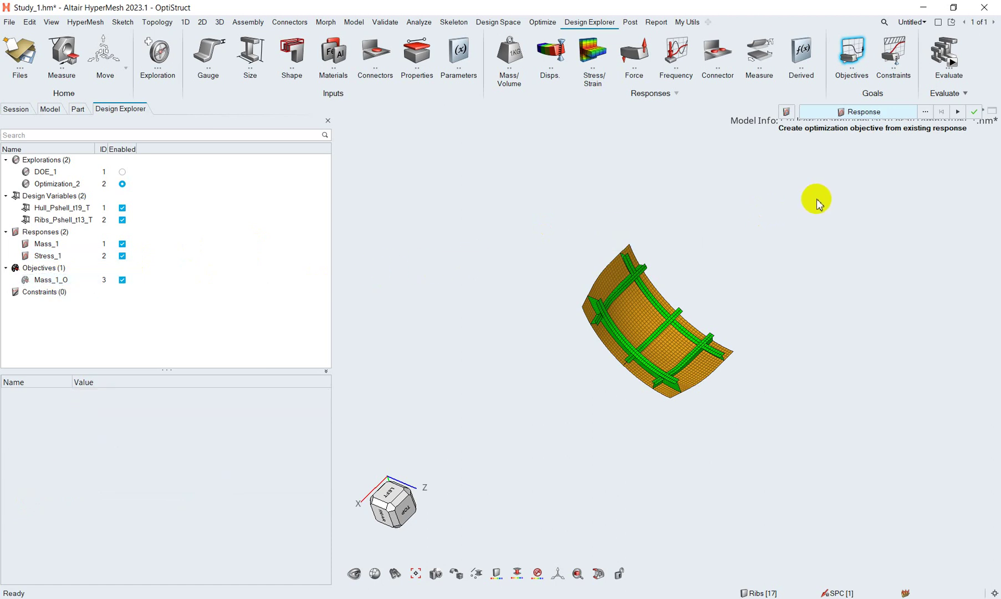
{"action": "right_click", "coordinate": [820, 198]}
Add constraint Stress_1_C limiting Stress_1 to an upper bound of 360
{"action": "left_click", "coordinate": [896, 60]}
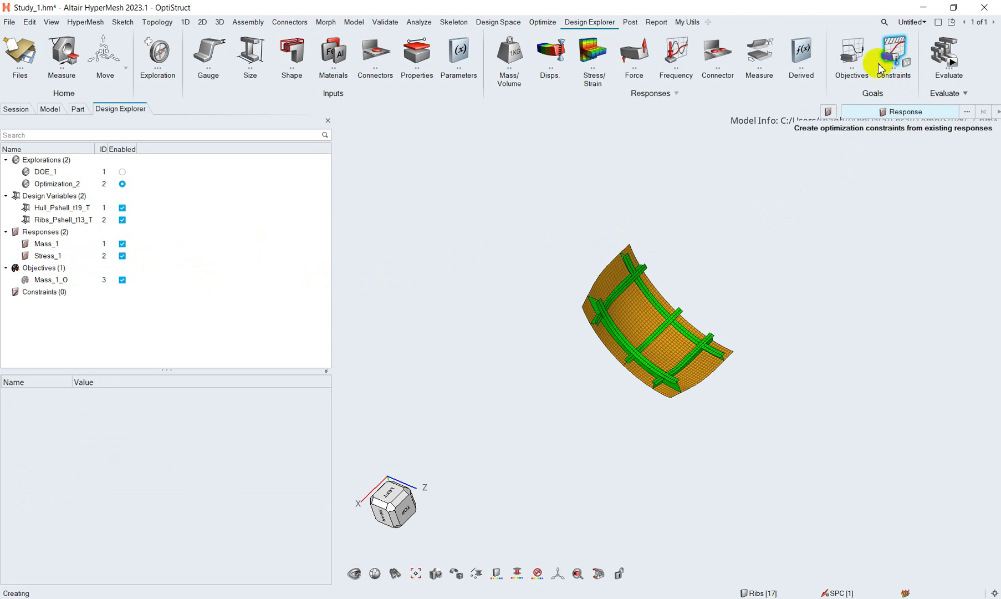
{"action": "left_click", "coordinate": [967, 112]}
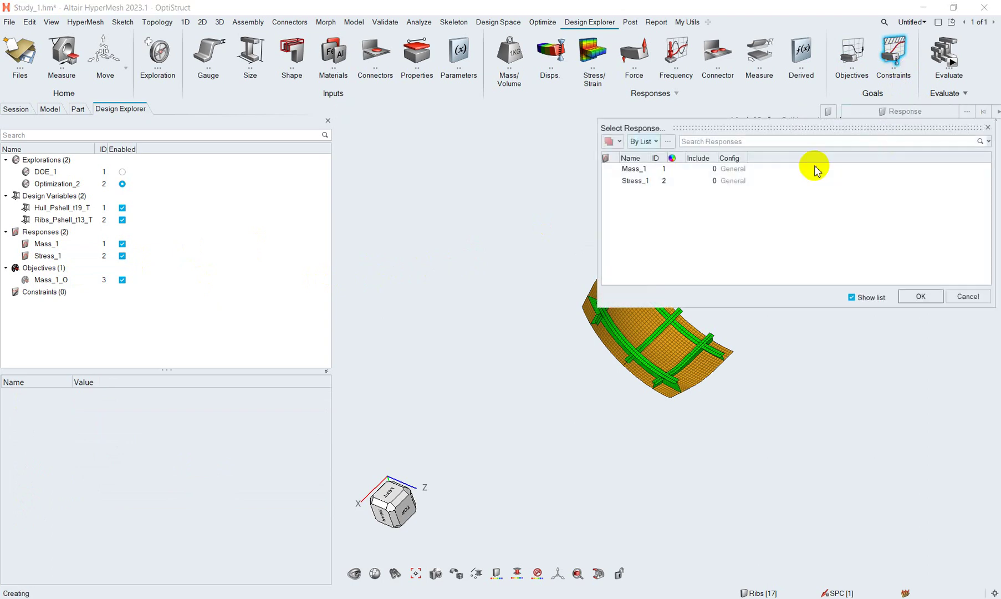
{"action": "left_click", "coordinate": [636, 180]}
{"action": "left_click", "coordinate": [918, 297]}
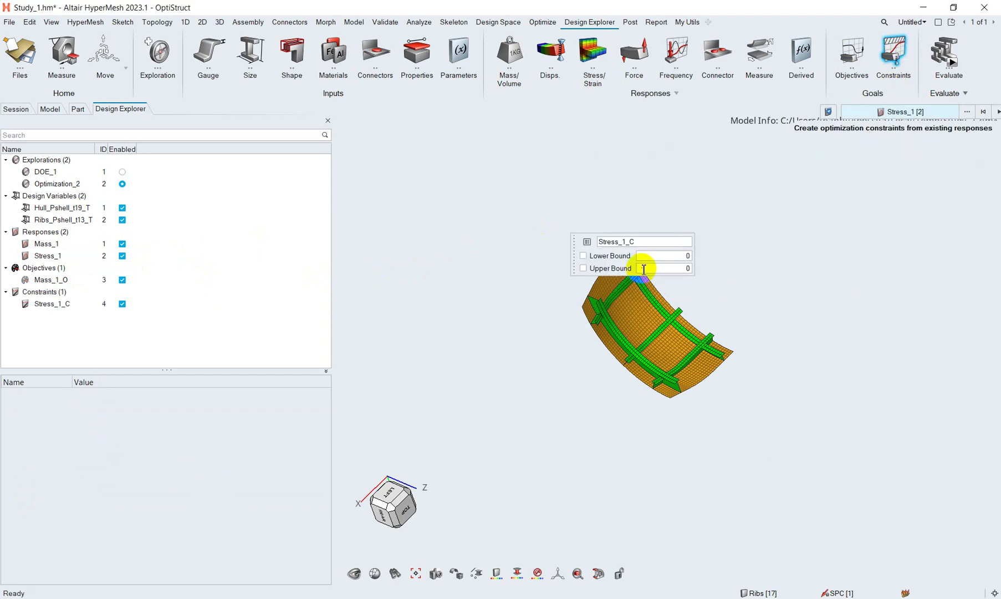
{"action": "left_click", "coordinate": [665, 269]}
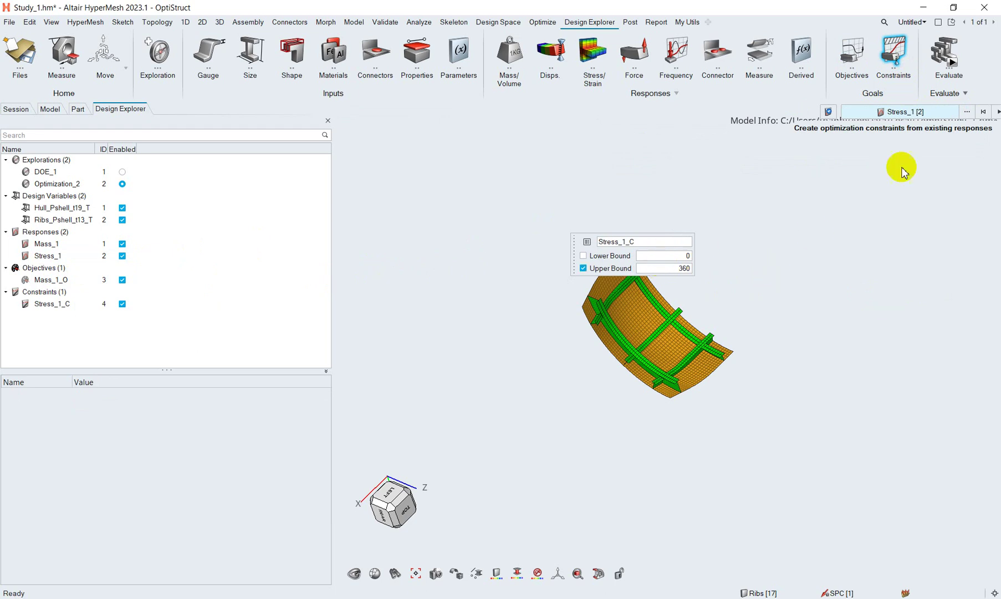
{"action": "left_click", "coordinate": [830, 237]}
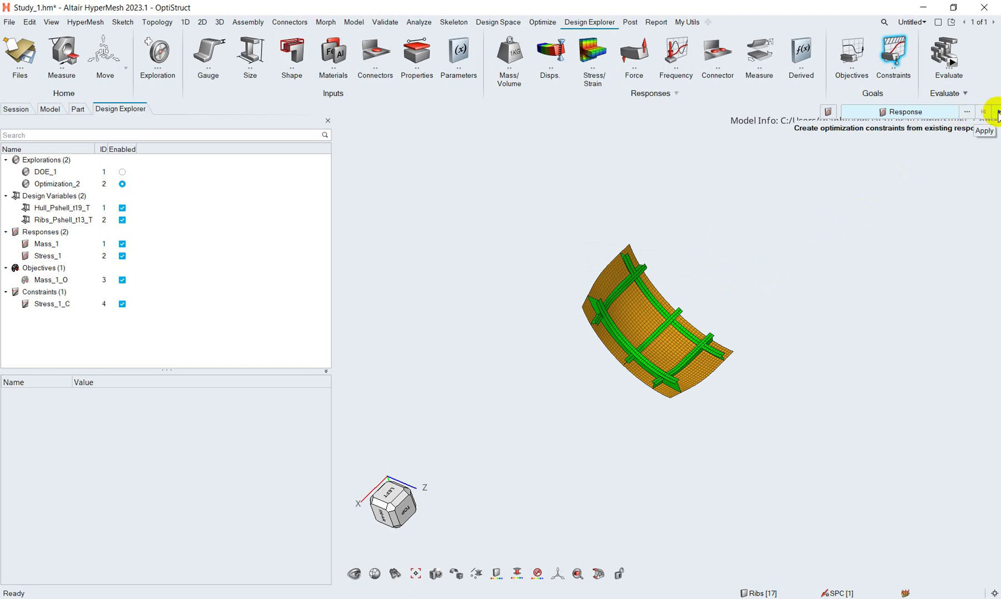
{"action": "left_click", "coordinate": [732, 239]}
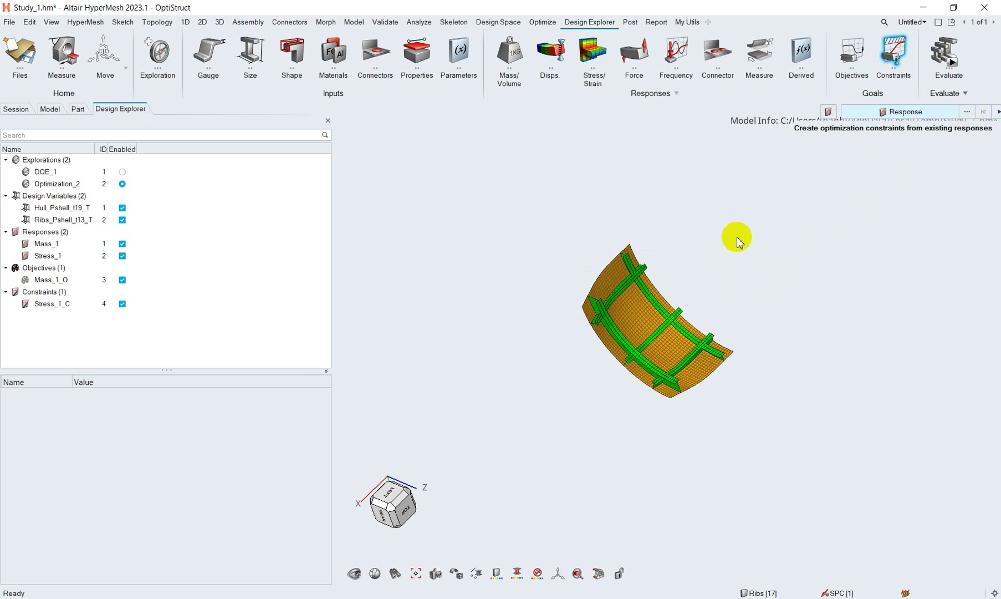
{"action": "right_click", "coordinate": [739, 238]}
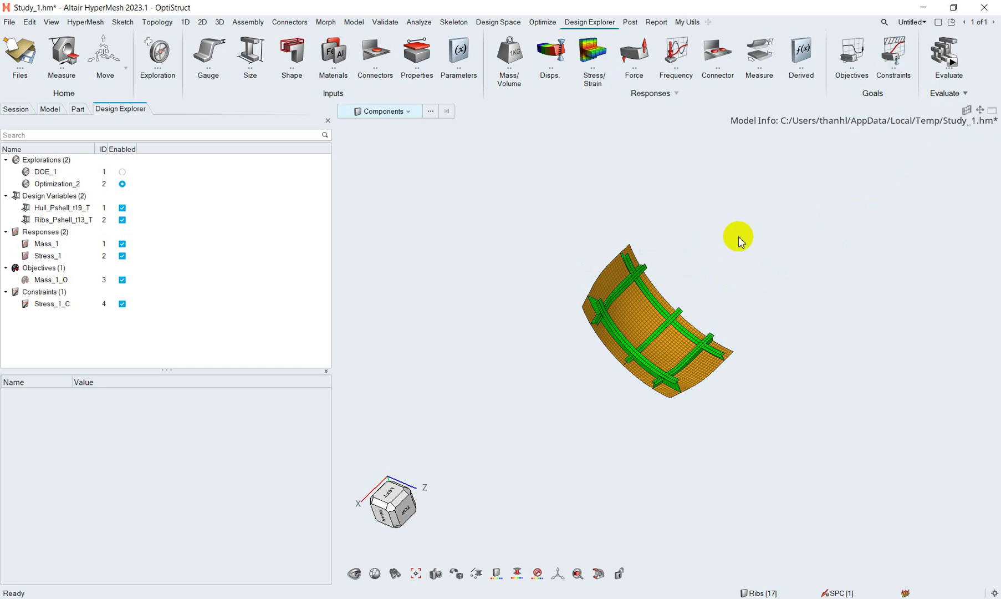
Run 50 OptiStruct evaluations, Multi Execution 8, with solver argument -nt 2
{"action": "left_click", "coordinate": [953, 65]}
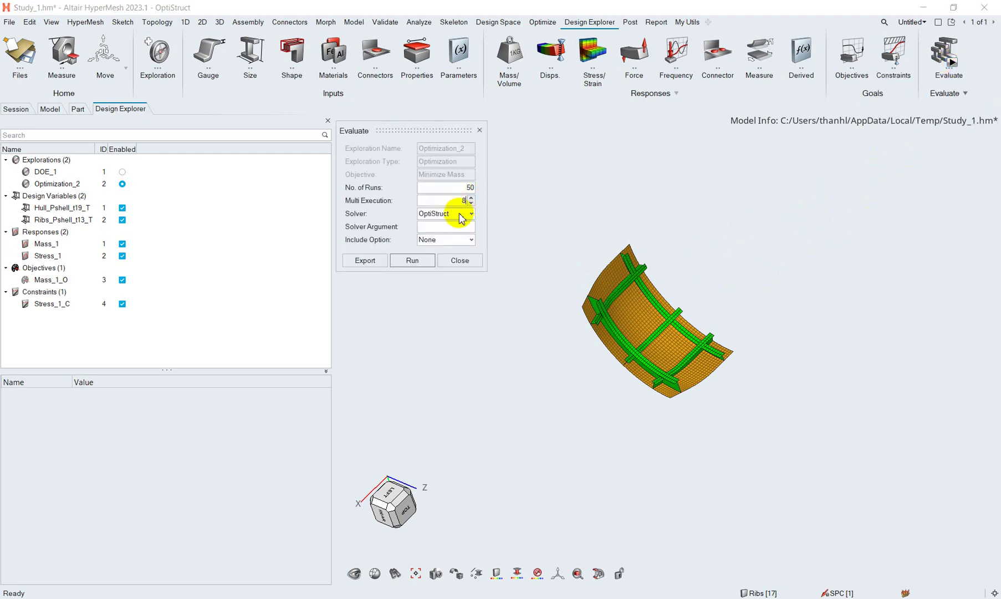
{"action": "left_click", "coordinate": [445, 226]}
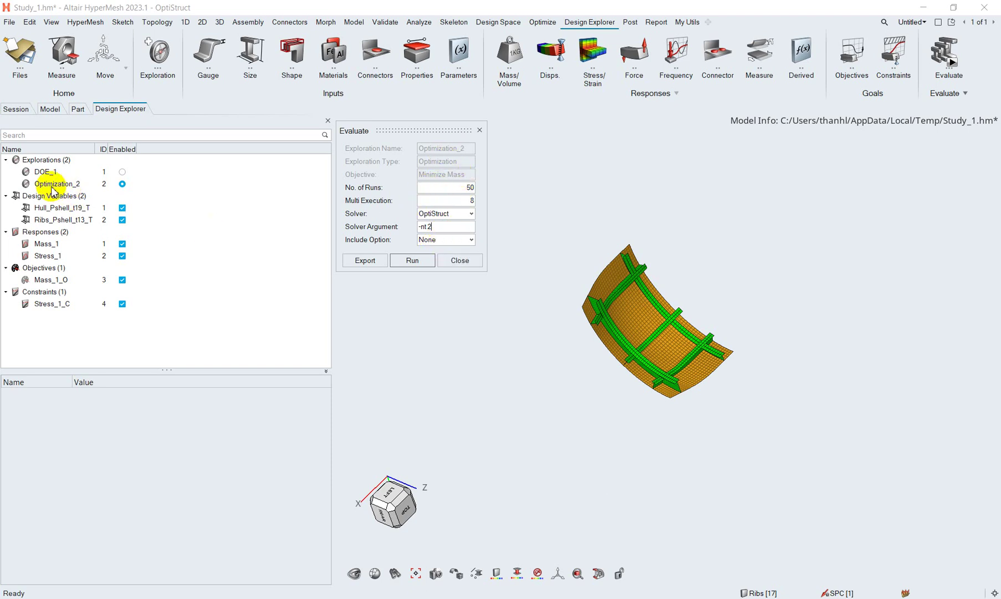
{"action": "left_click", "coordinate": [413, 260]}
{"action": "mouse_move", "coordinate": [569, 293]}
{"action": "left_mouse_down"}
{"action": "mouse_move", "coordinate": [568, 212]}
{"action": "mouse_move", "coordinate": [557, 303]}
{"action": "left_mouse_up"}
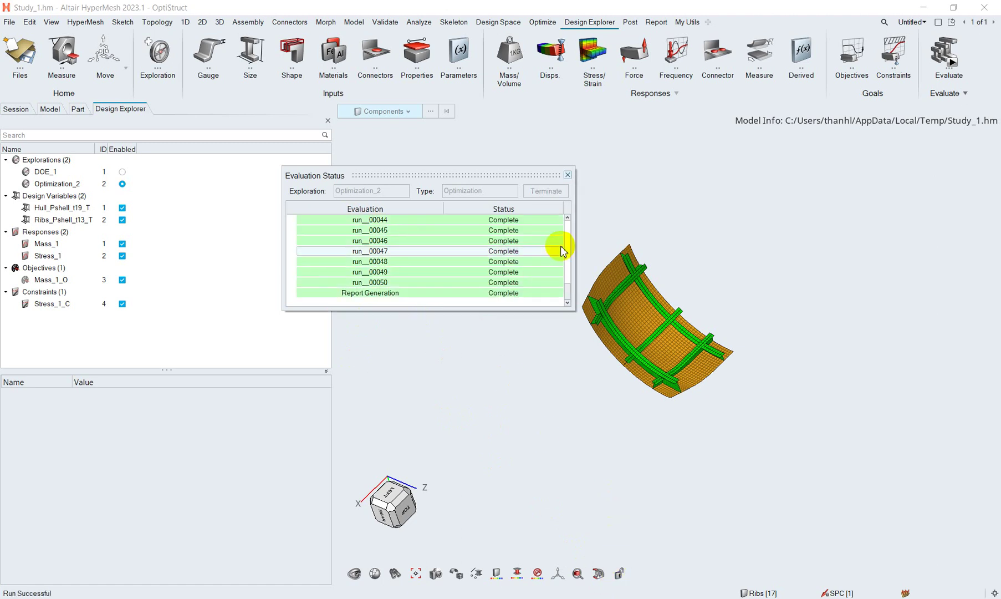
Close the evaluation status and open Optimization_2's results summary table
{"action": "left_click_drag", "start_coordinate": [565, 286], "coordinate": [554, 305]}
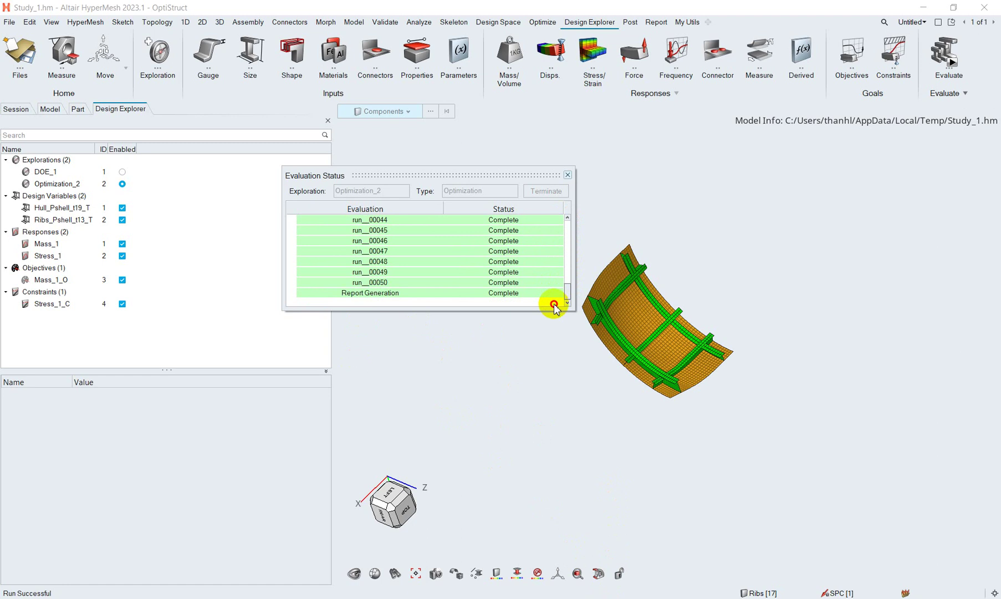
{"action": "left_click", "coordinate": [569, 175]}
{"action": "left_click", "coordinate": [937, 55]}
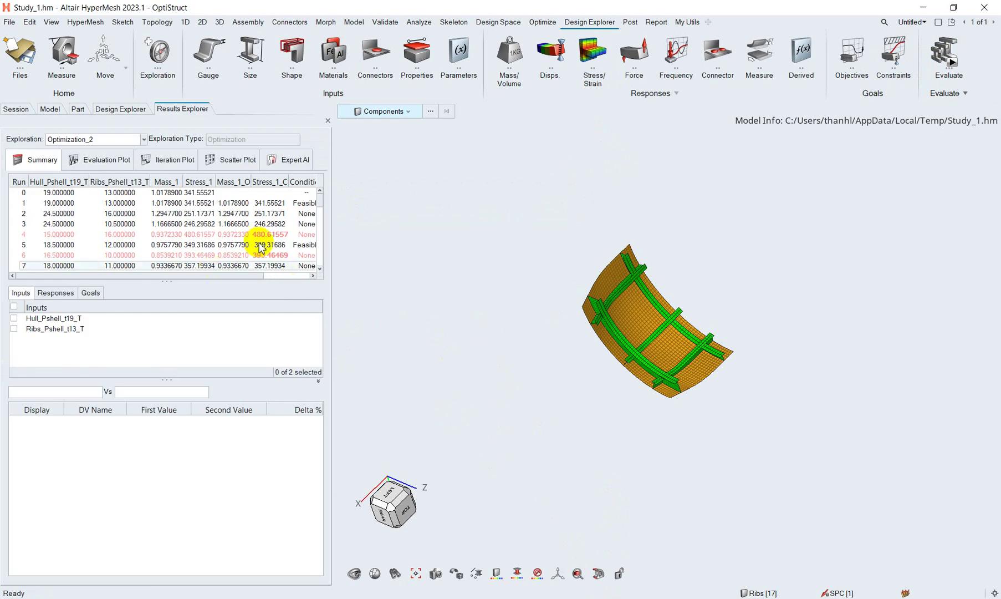
{"action": "left_click", "coordinate": [314, 202]}
{"action": "left_click", "coordinate": [176, 244]}
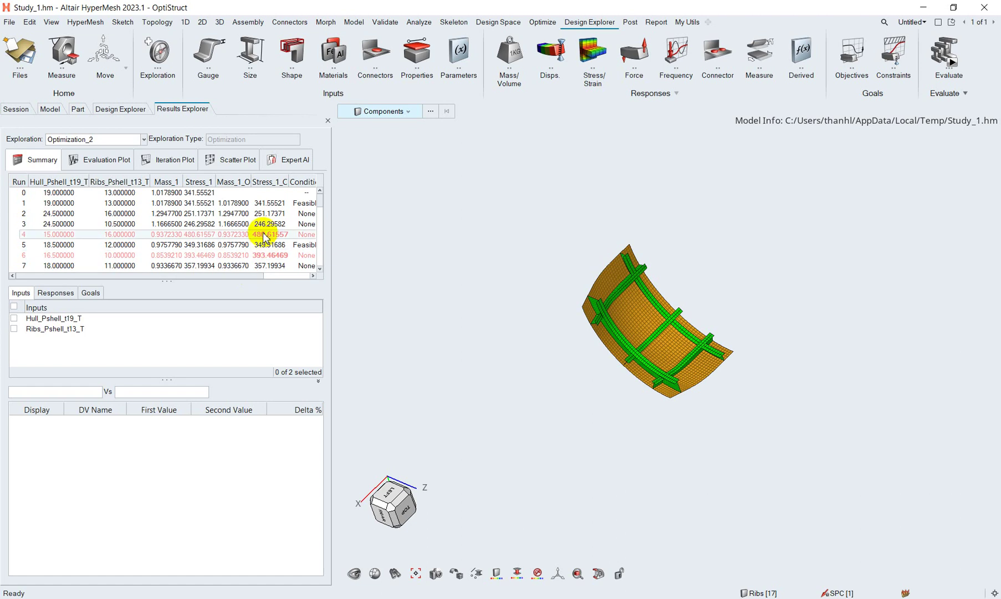
Review the run summary, then show the Evaluation Plot page
{"action": "mouse_move", "coordinate": [262, 239]}
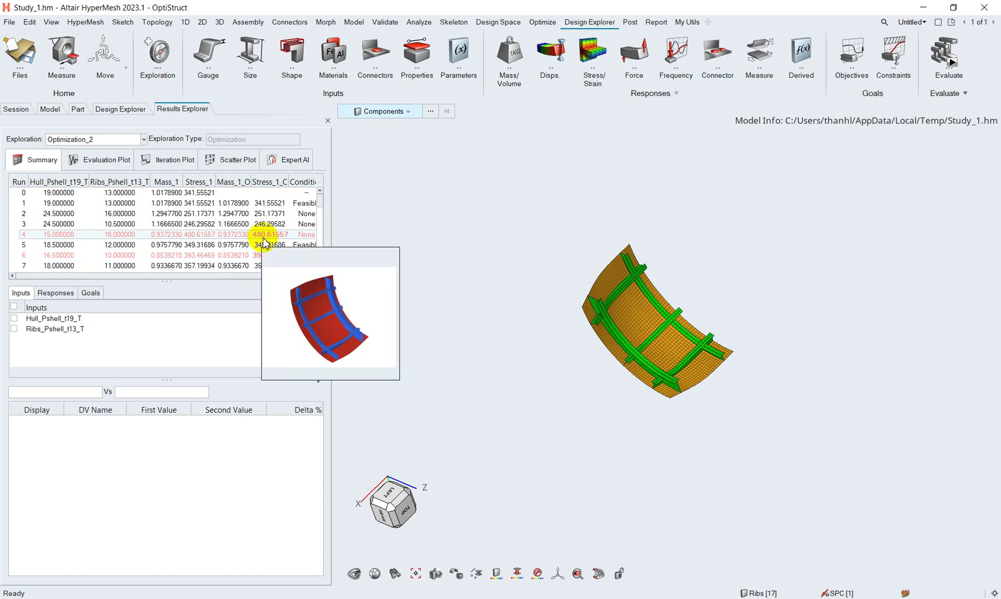
{"action": "left_click_drag", "start_coordinate": [321, 197], "coordinate": [319, 206]}
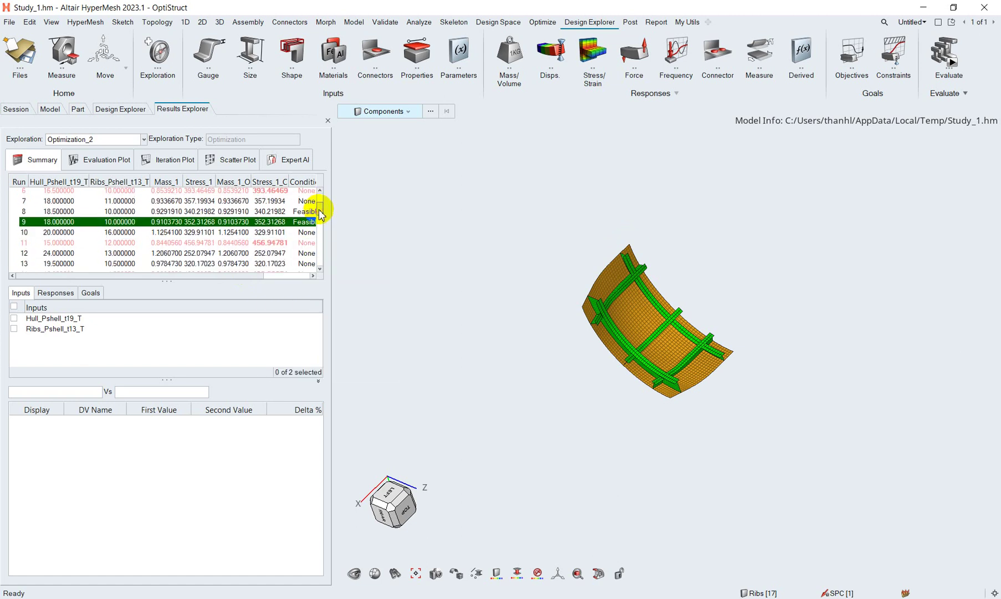
{"action": "mouse_move", "coordinate": [173, 227]}
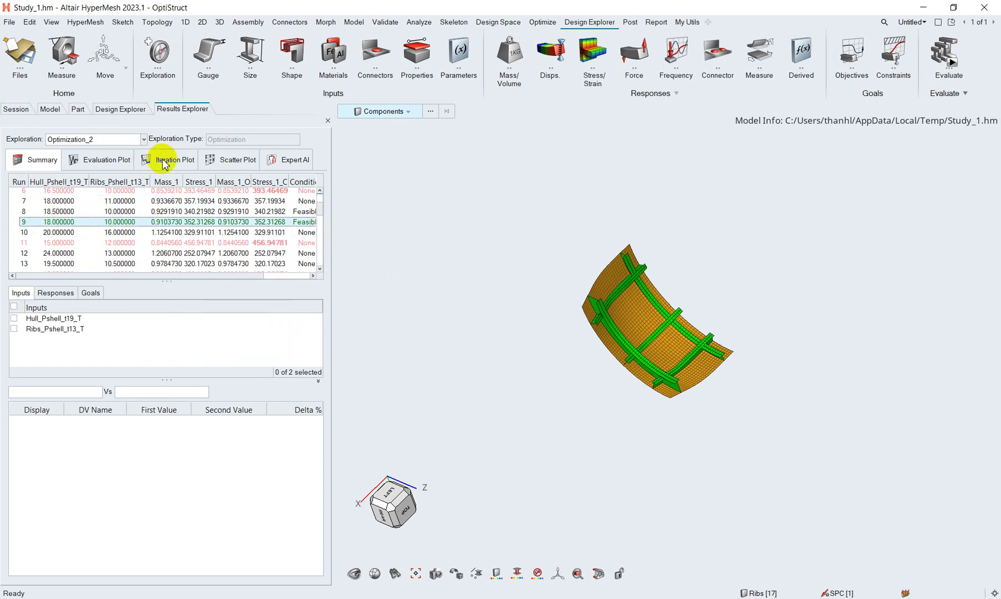
{"action": "left_click", "coordinate": [110, 162]}
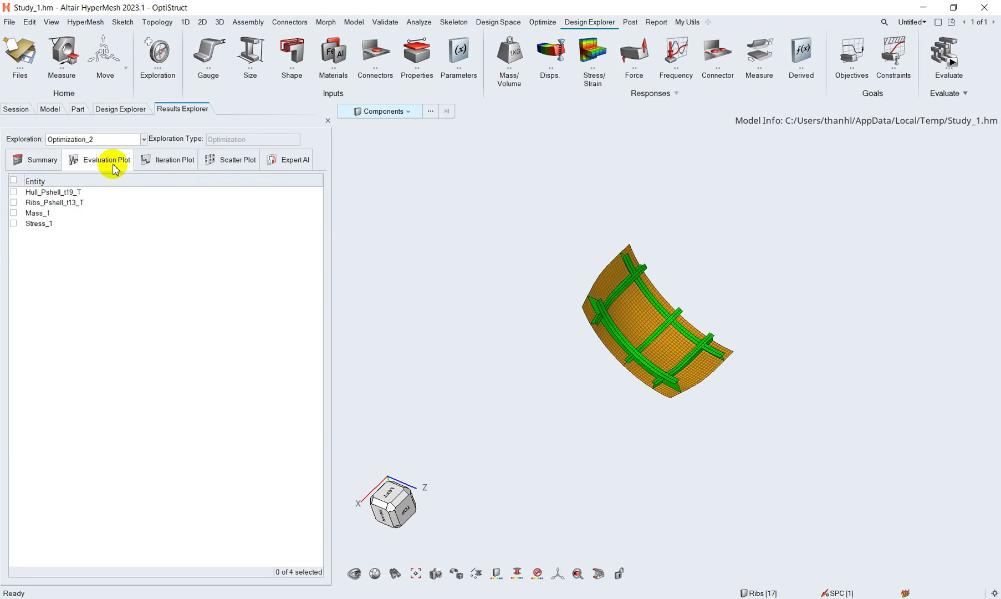
Show the Iteration Plot with only Stress_1 plotted, Mass_1 removed
{"action": "left_click", "coordinate": [166, 162]}
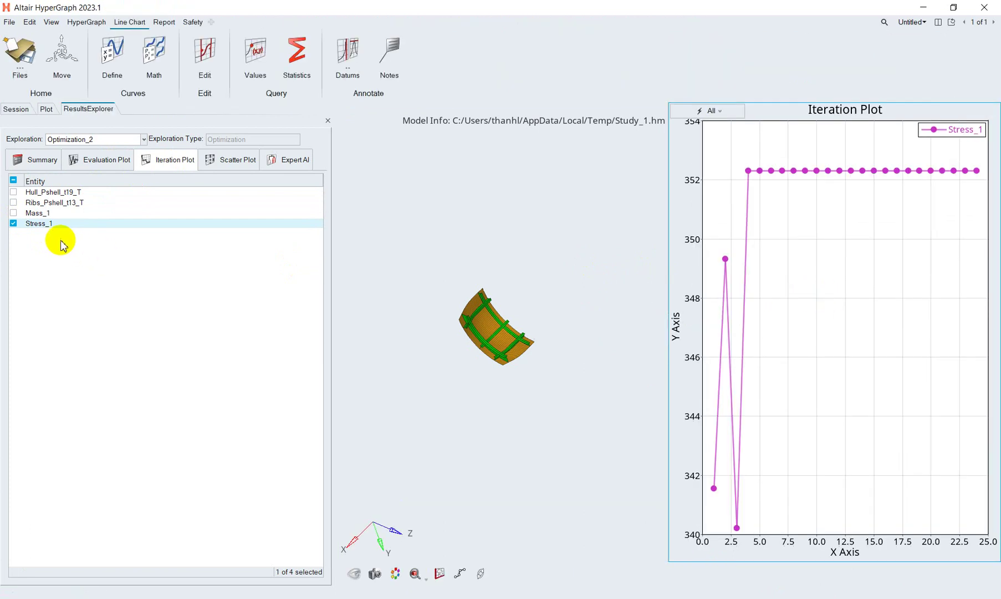
{"action": "left_click", "coordinate": [13, 213]}
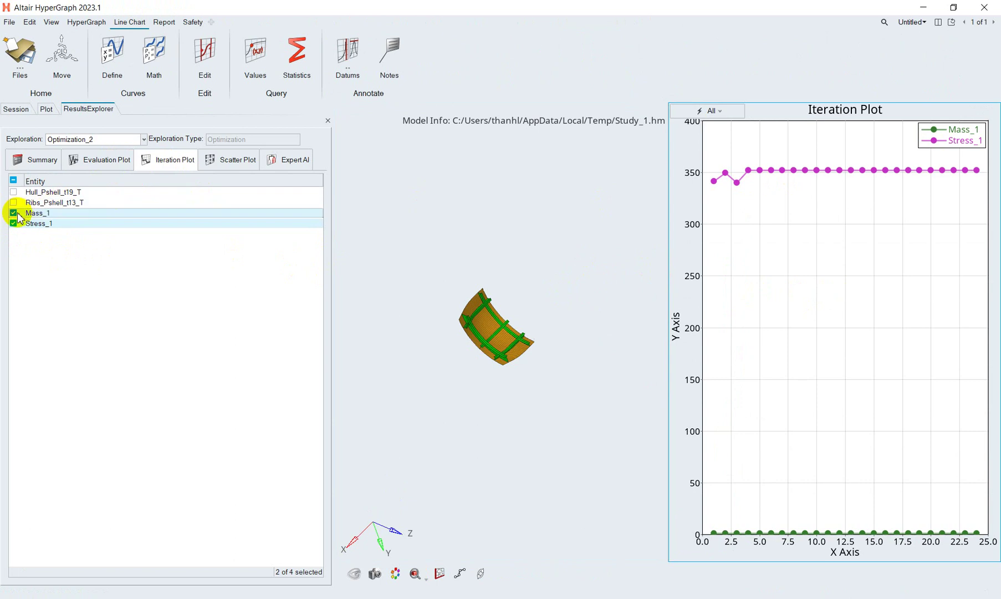
{"action": "left_click", "coordinate": [14, 213]}
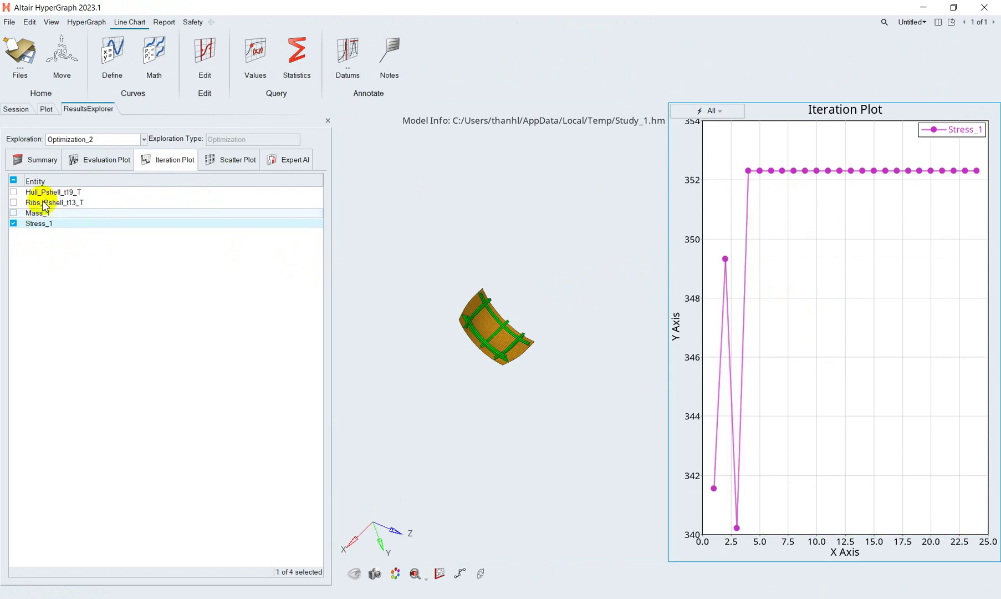
Select run 9, the feasible optimum, in the Summary table
{"action": "left_click", "coordinate": [43, 160]}
{"action": "left_click", "coordinate": [62, 222]}
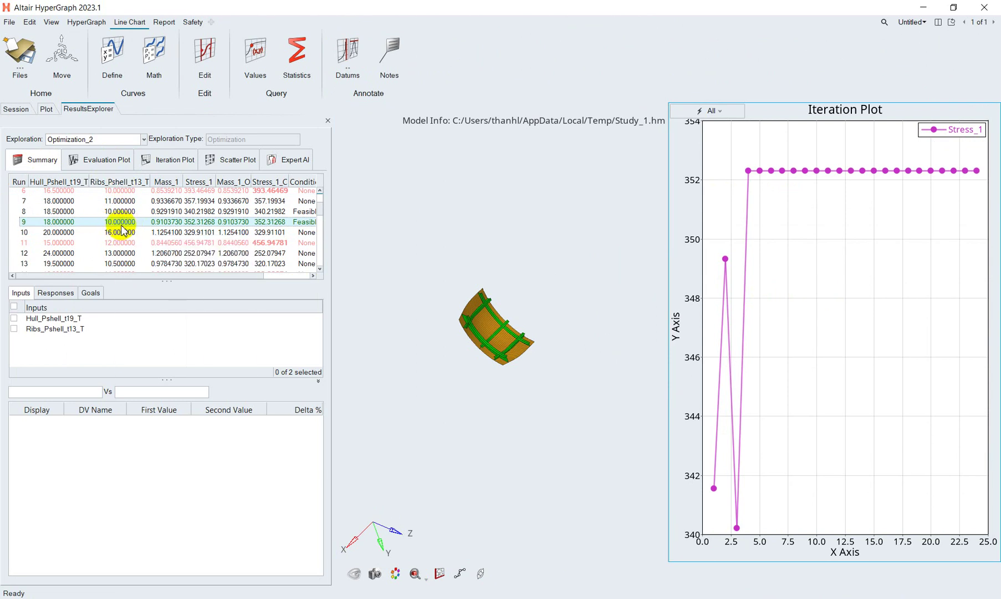
{"action": "mouse_move", "coordinate": [128, 229]}
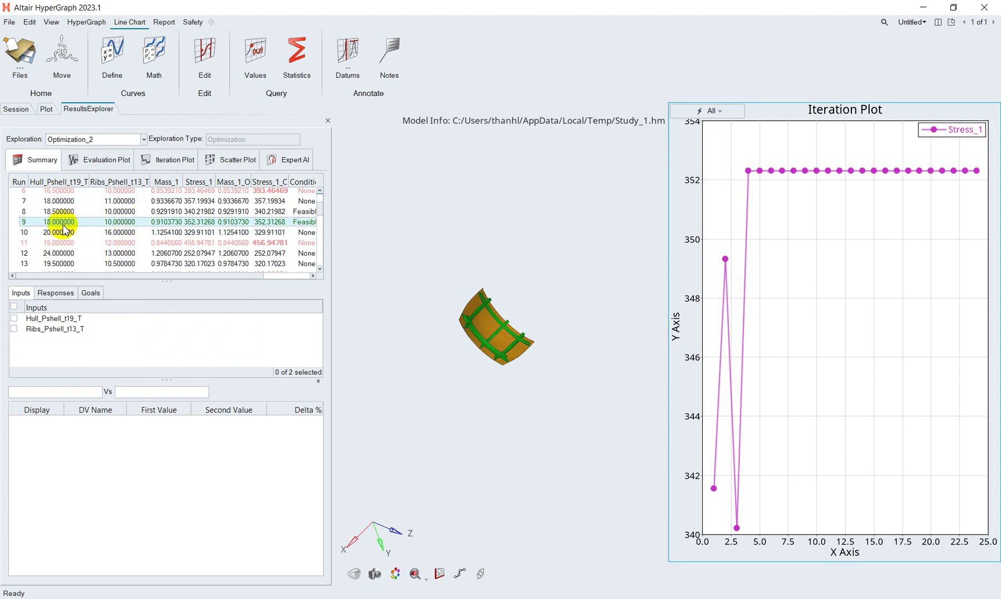
{"action": "mouse_move", "coordinate": [63, 228]}
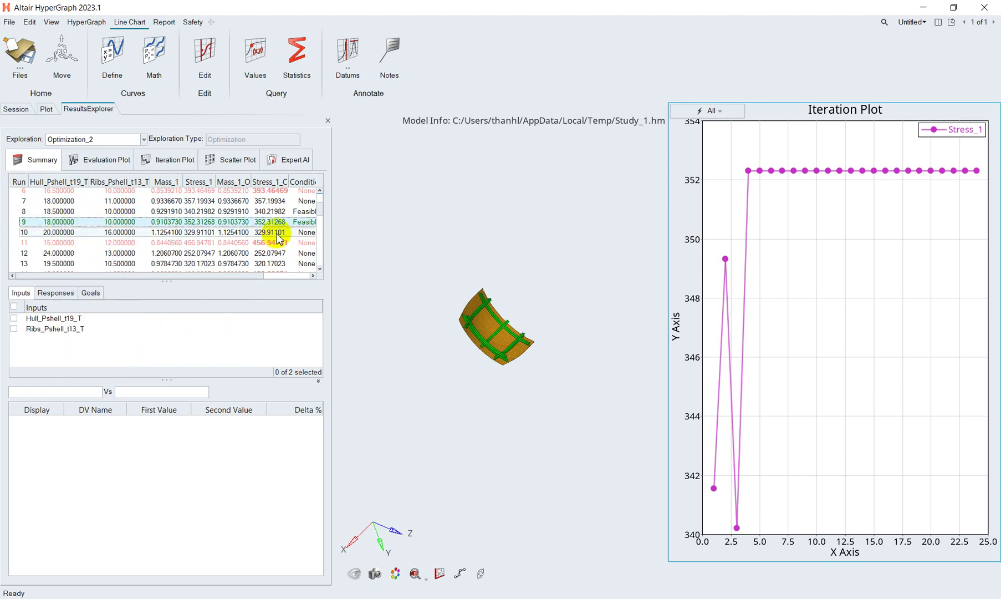
{"action": "left_click_drag", "start_coordinate": [320, 194], "coordinate": [319, 221]}
{"action": "scroll", "coordinate": [311, 240], "scroll_direction": "down", "scroll_amount": 4}
{"action": "scroll", "coordinate": [313, 212], "scroll_direction": "up", "scroll_amount": 7}
Bring the HyperMesh window with the hull model back to the front
{"action": "left_click", "coordinate": [517, 226]}
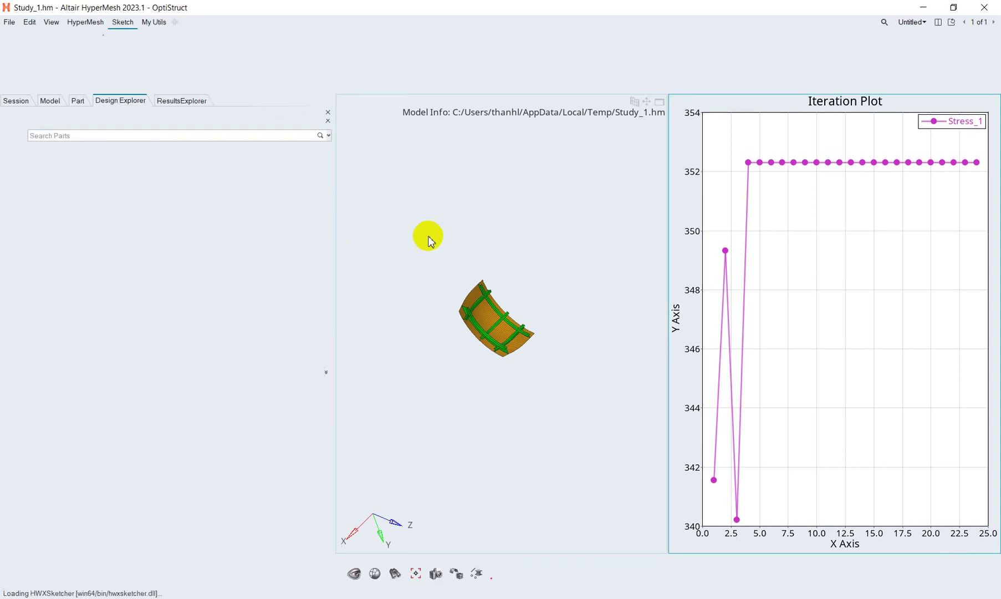